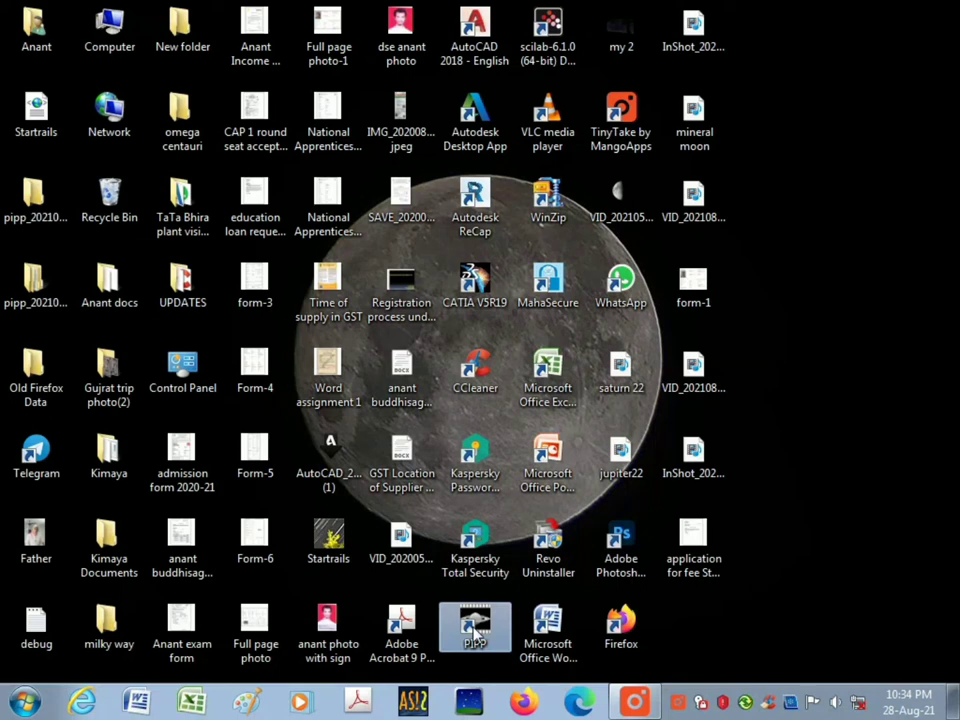
Step: Launch PIPP and add the saturn 22 video (864 frames) as a source file
double_click(475, 628)
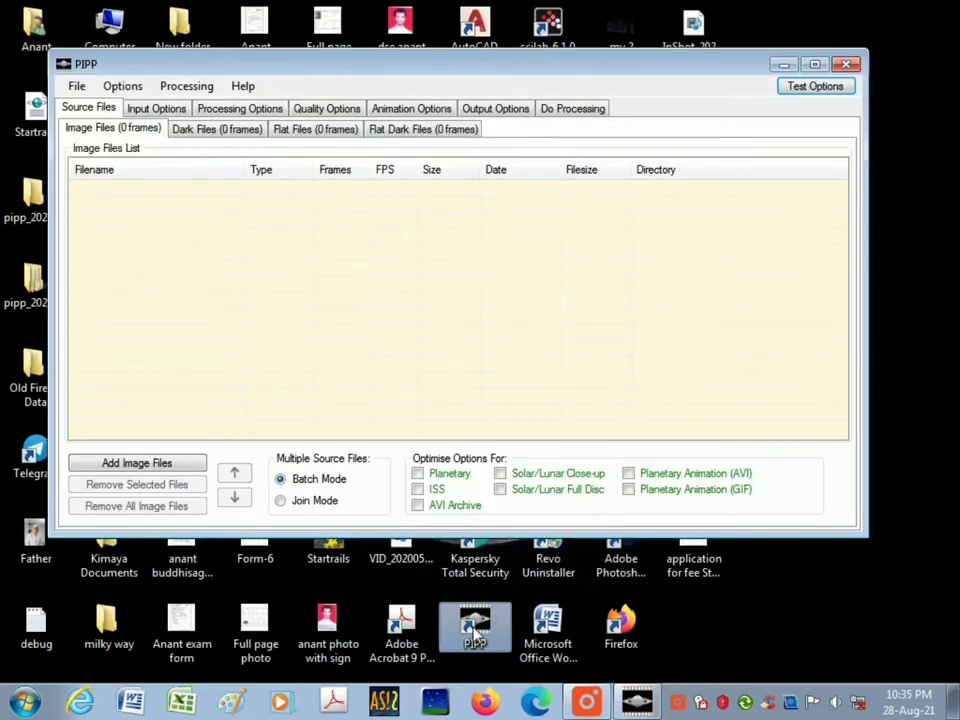
click(77, 86)
click(97, 116)
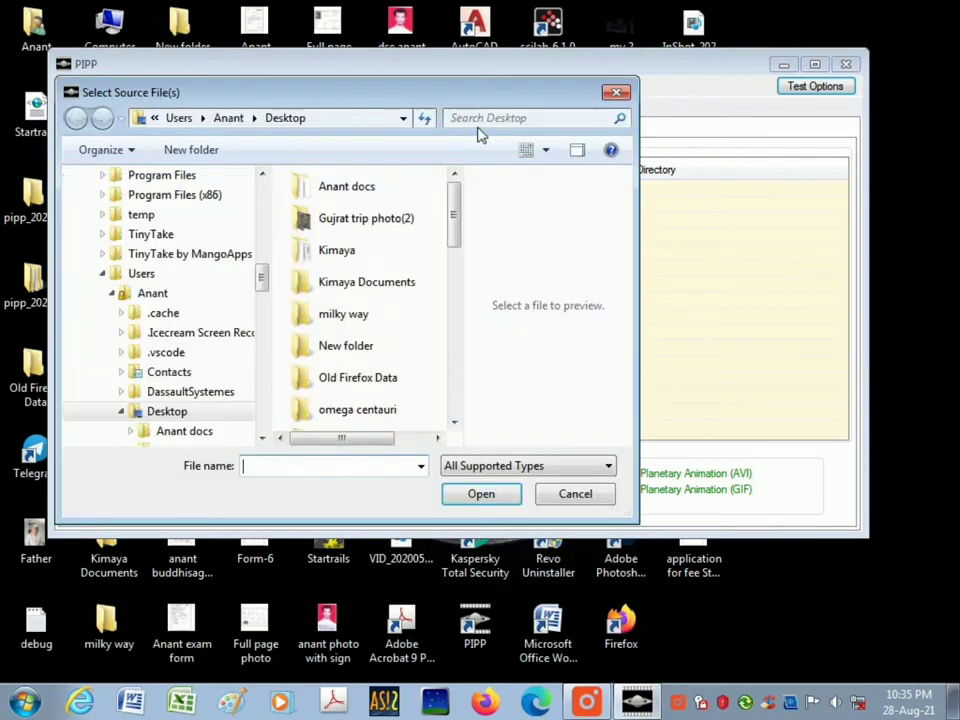
drag(454, 216, 456, 350)
click(371, 384)
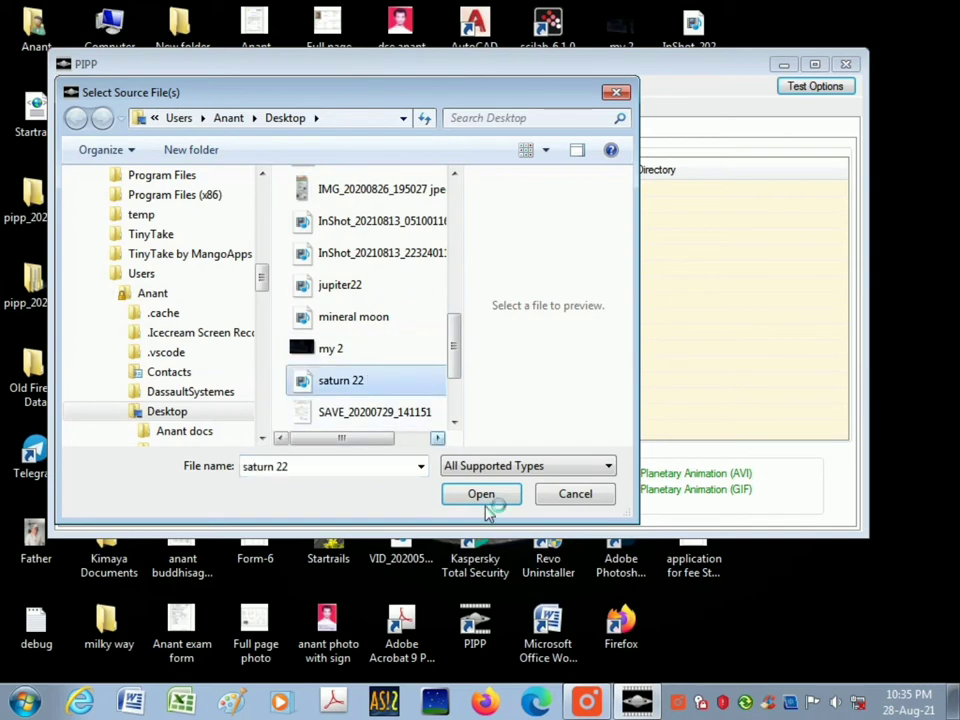
click(485, 499)
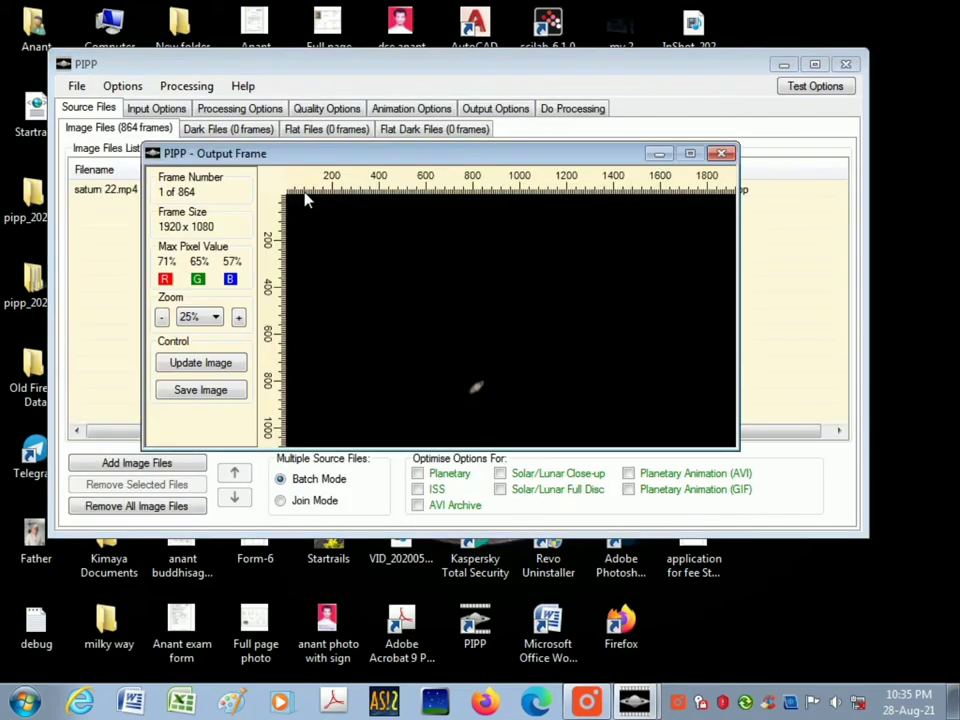
Step: Enable Planetary optimisation and preview a test frame of Saturn cropped to 448 × 448
drag(603, 78, 666, 75)
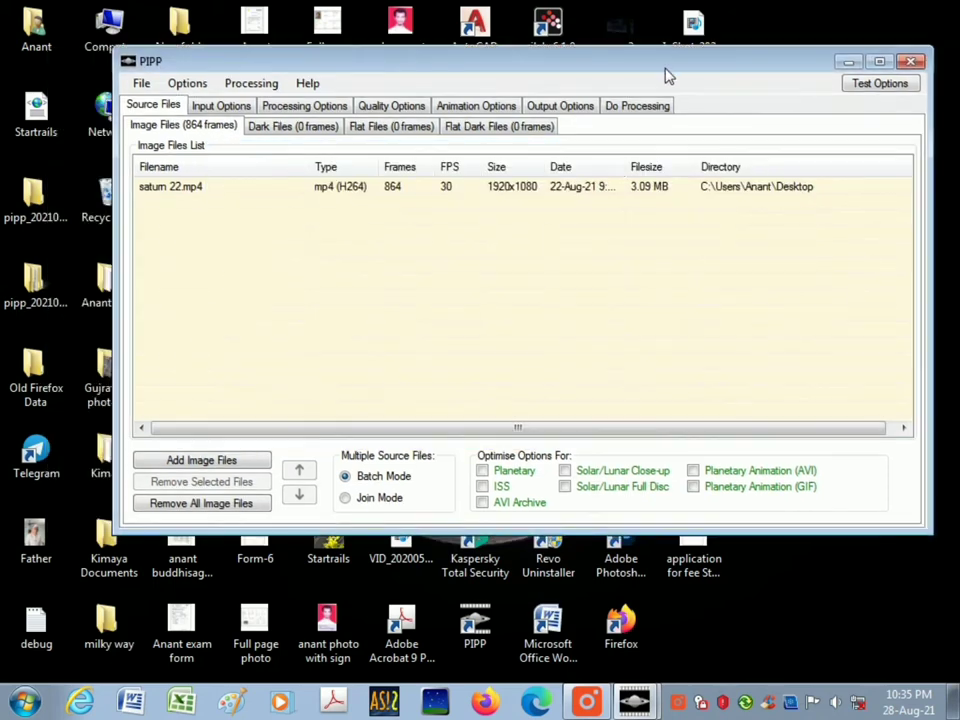
click(483, 471)
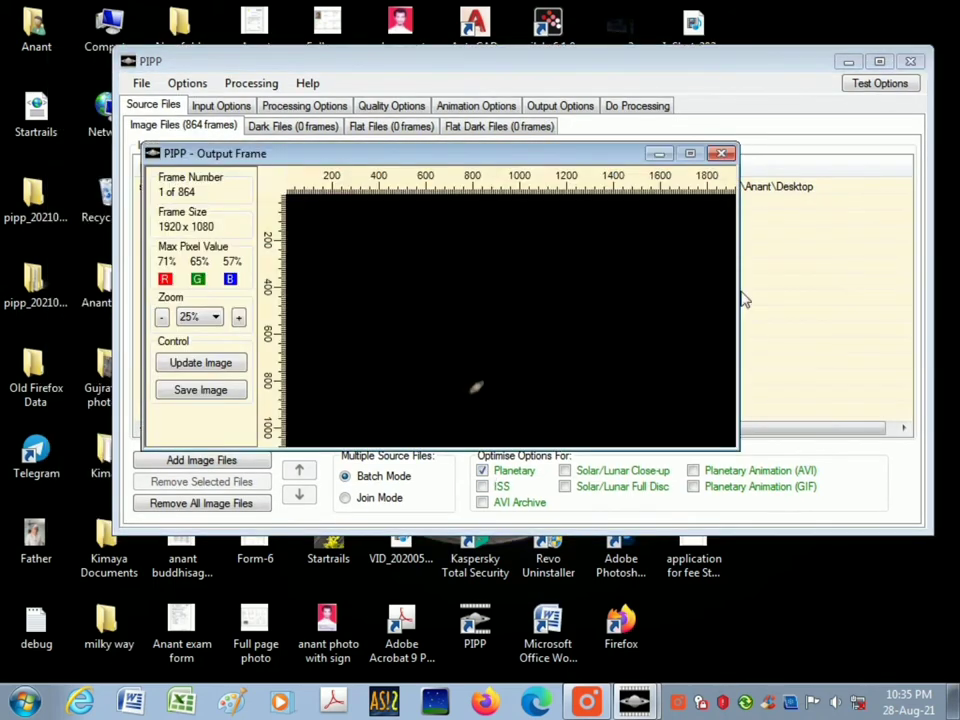
click(862, 86)
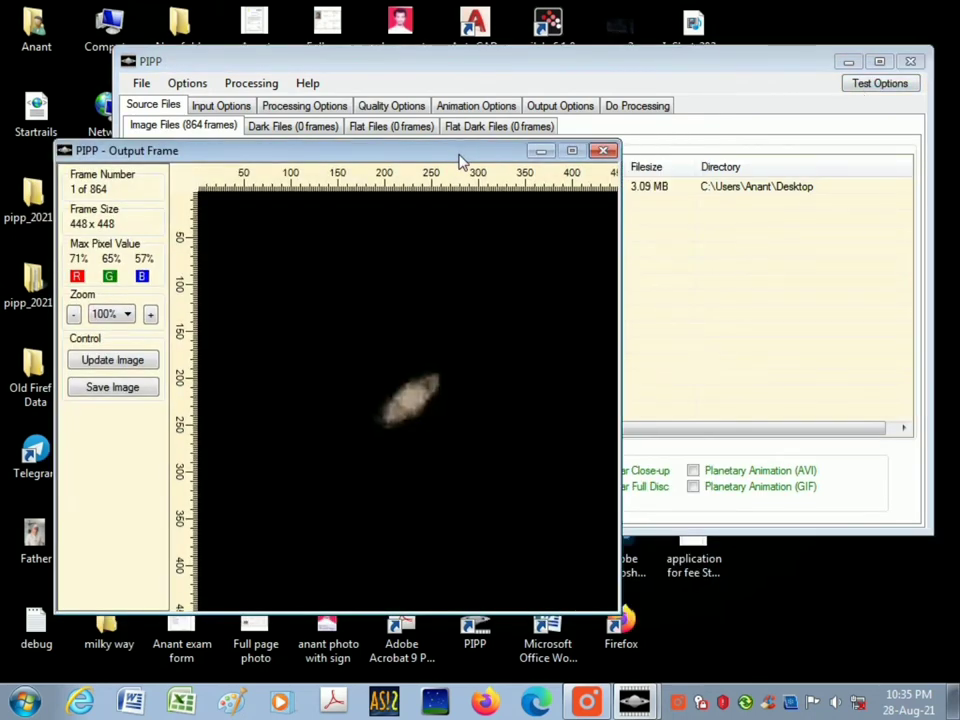
Step: Review the input and processing options, then enable quality estimation
click(445, 137)
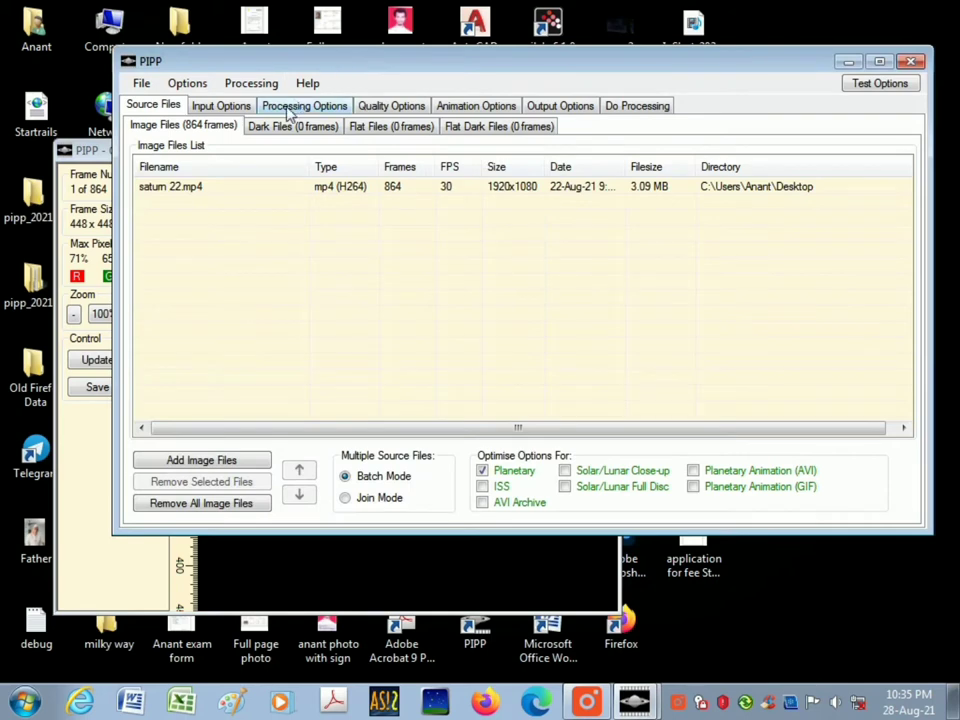
click(230, 108)
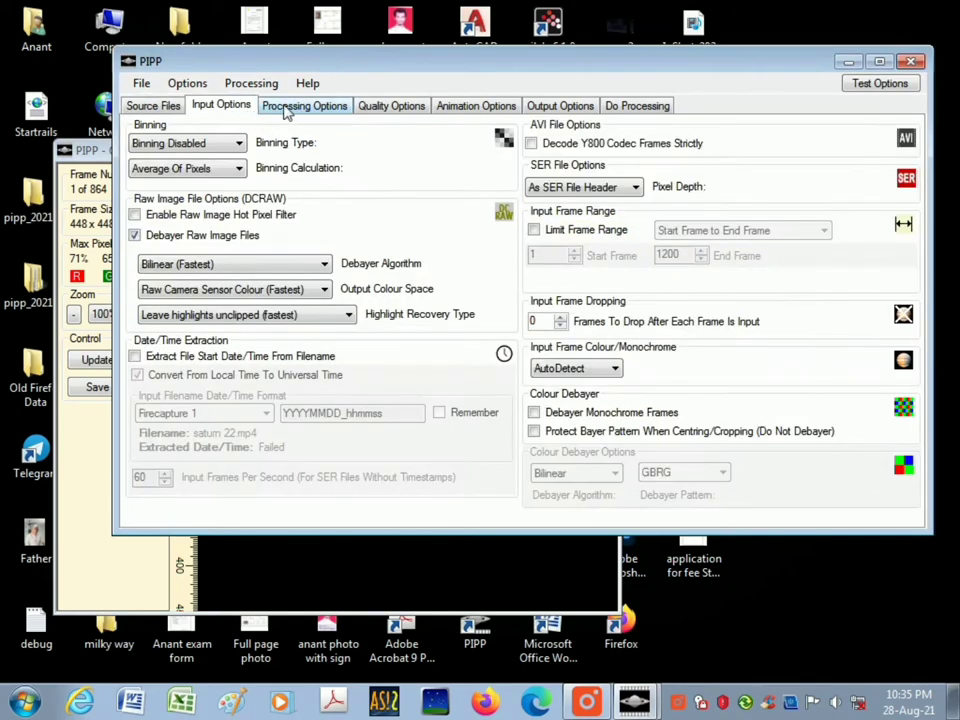
click(298, 108)
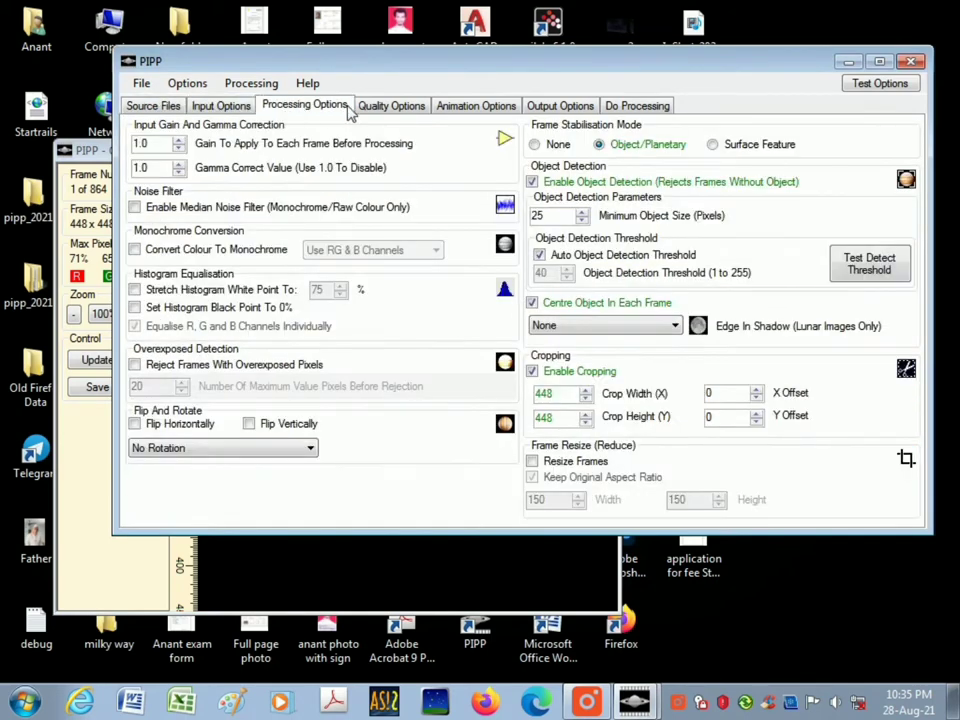
click(405, 110)
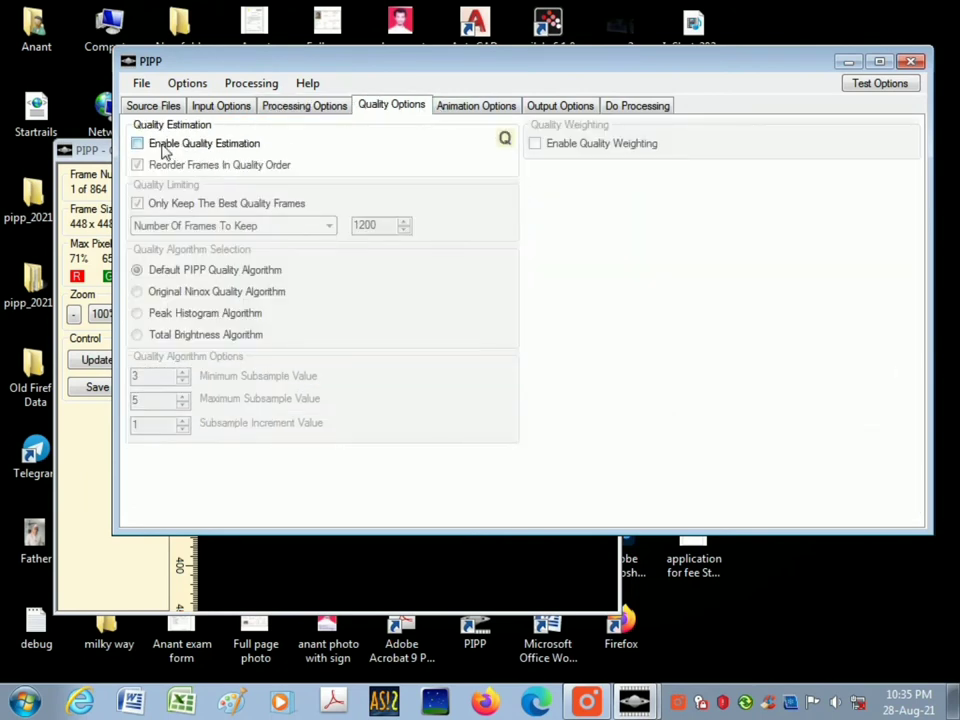
click(138, 144)
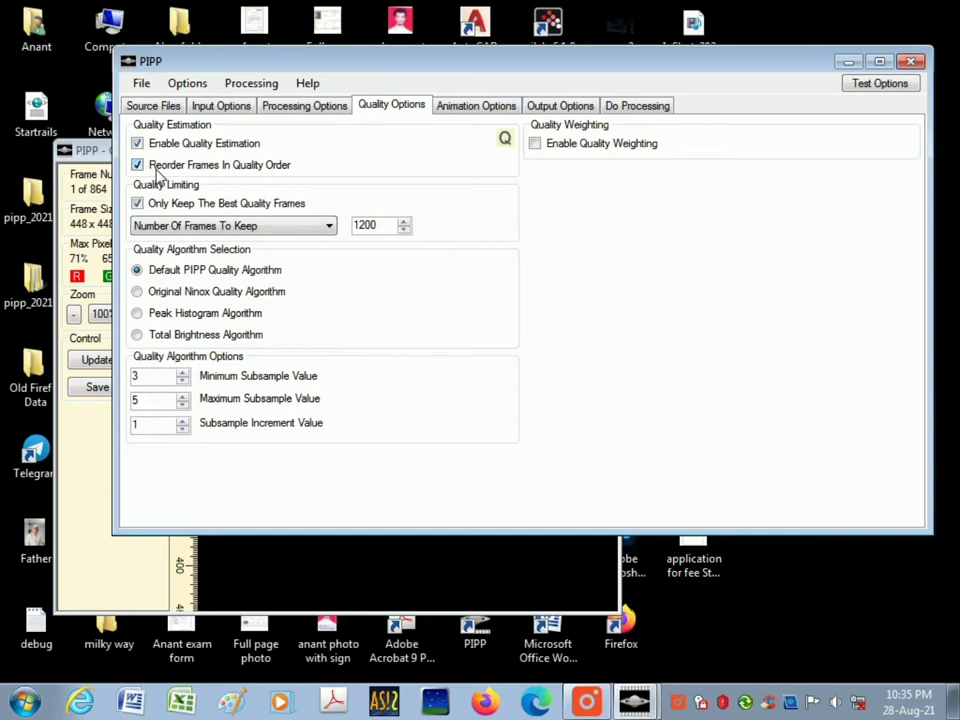
Step: Set PIPP's output directory to C:\ instead of the source file folder
click(496, 112)
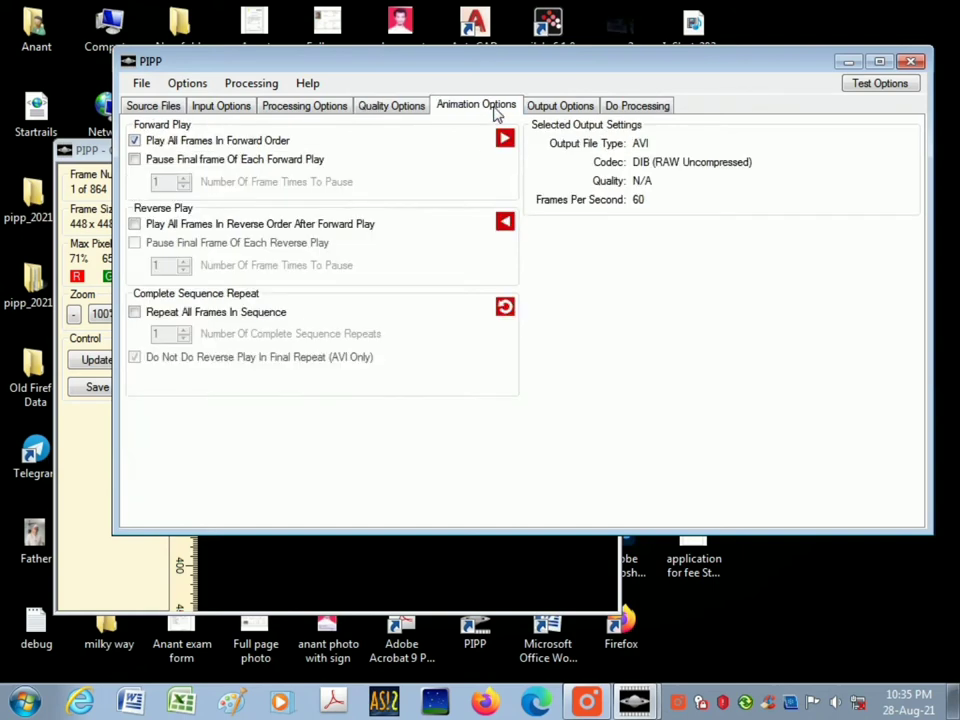
click(580, 108)
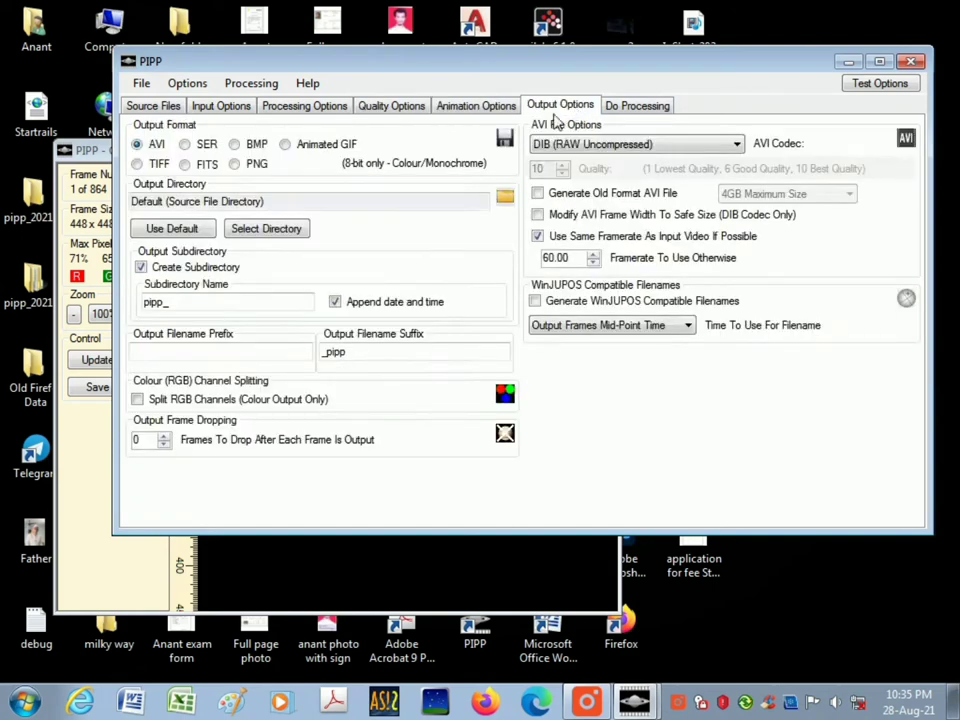
click(263, 232)
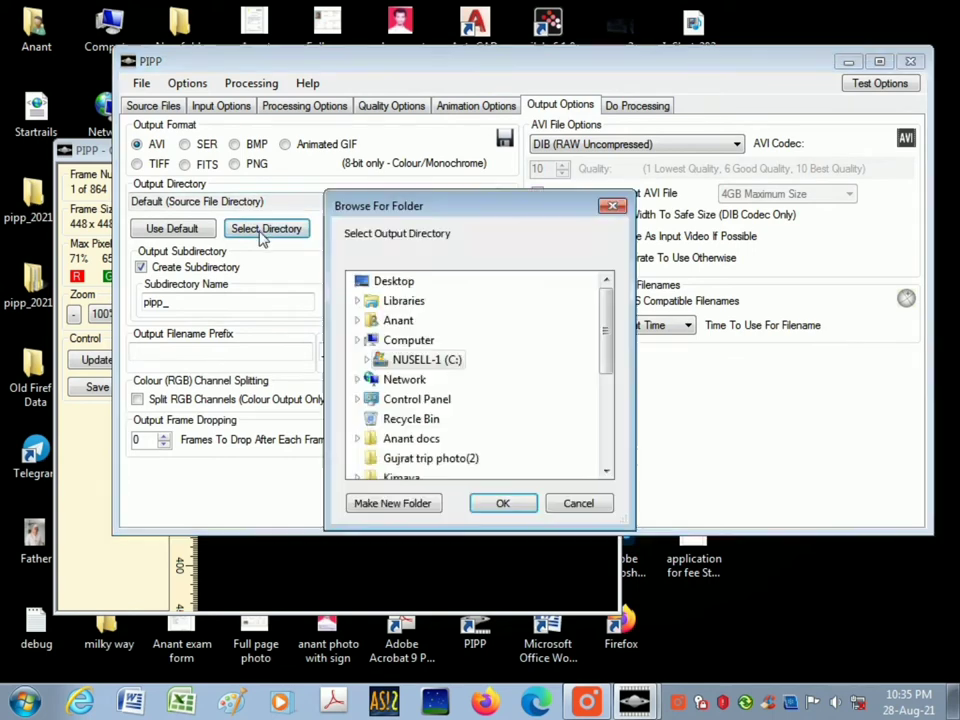
double_click(449, 367)
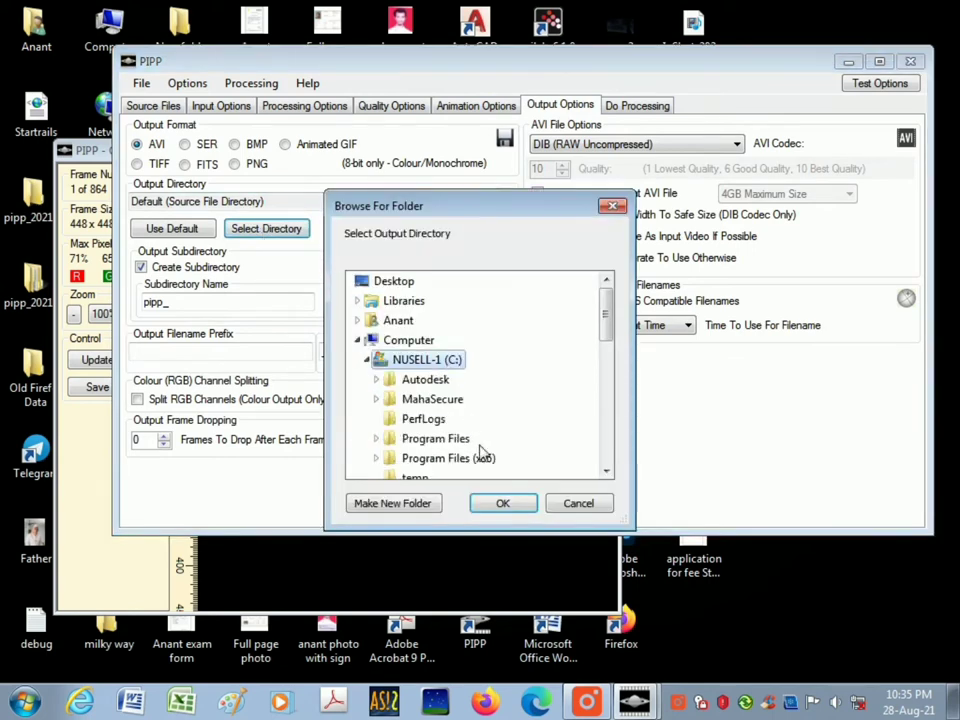
click(505, 506)
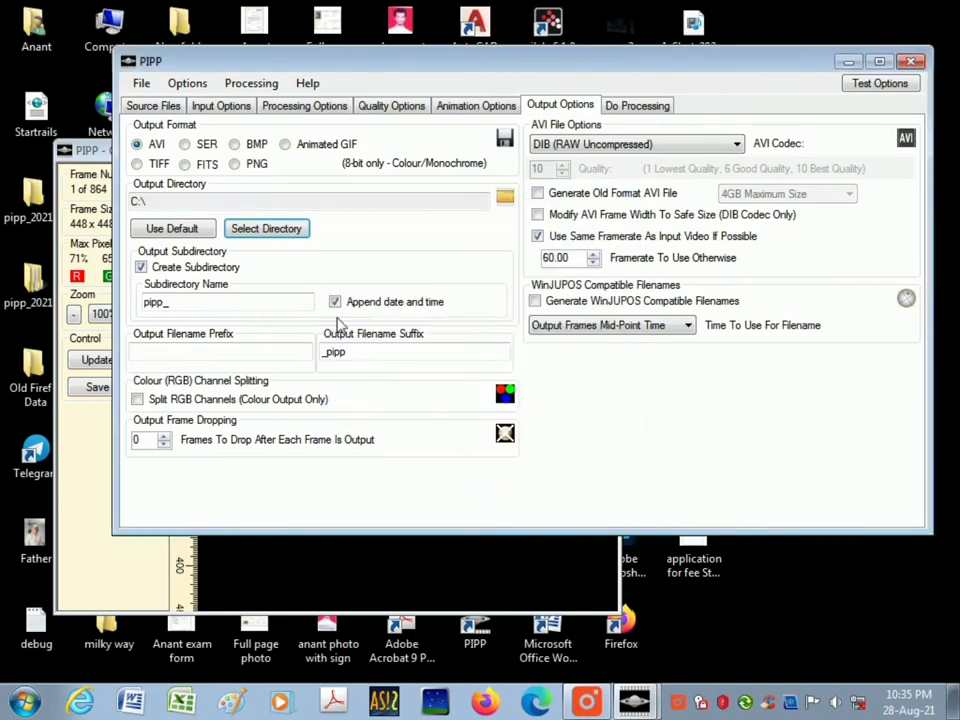
Step: Process the Saturn video into the cropped saturn 22_pipp AVI clip
click(636, 104)
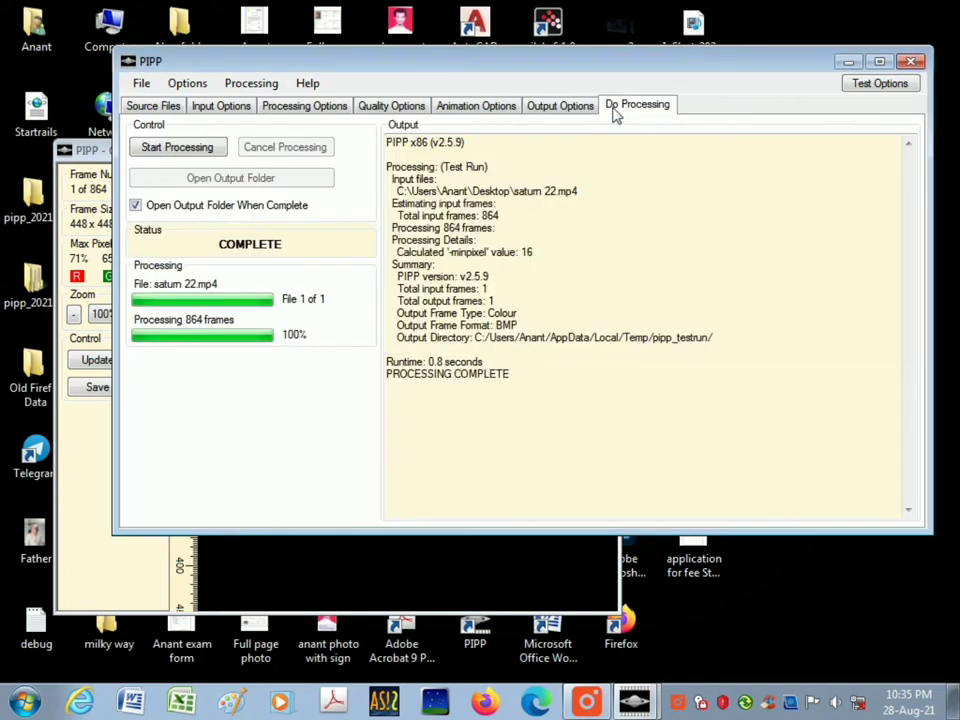
click(175, 147)
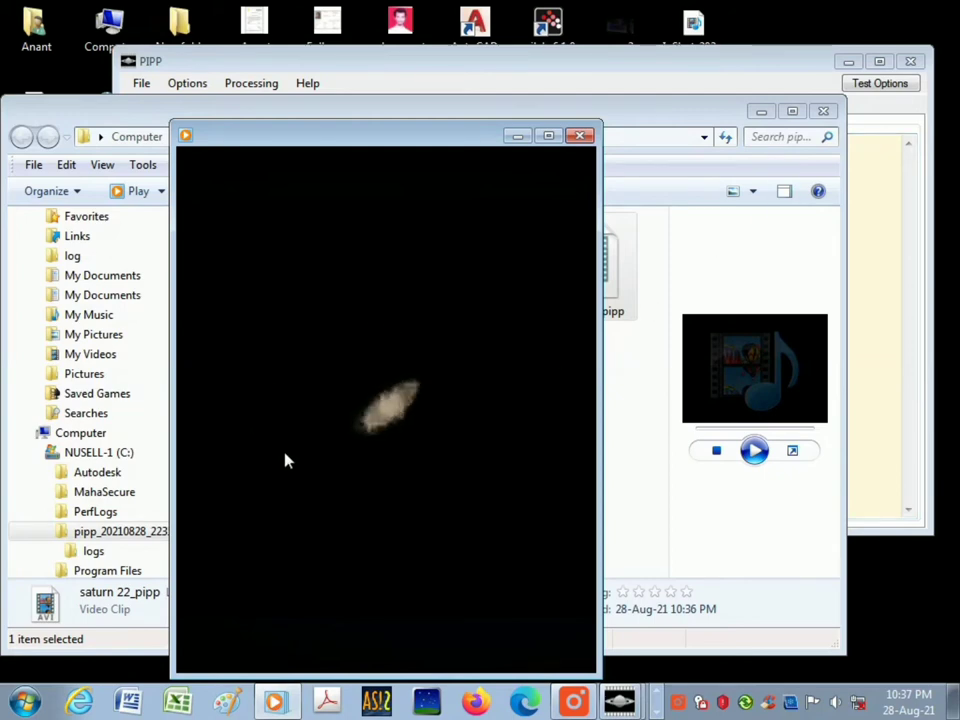
Step: Close the video player, launch AutoStakkert! and bring up its Open AVI/SER file dialog
click(580, 137)
click(392, 704)
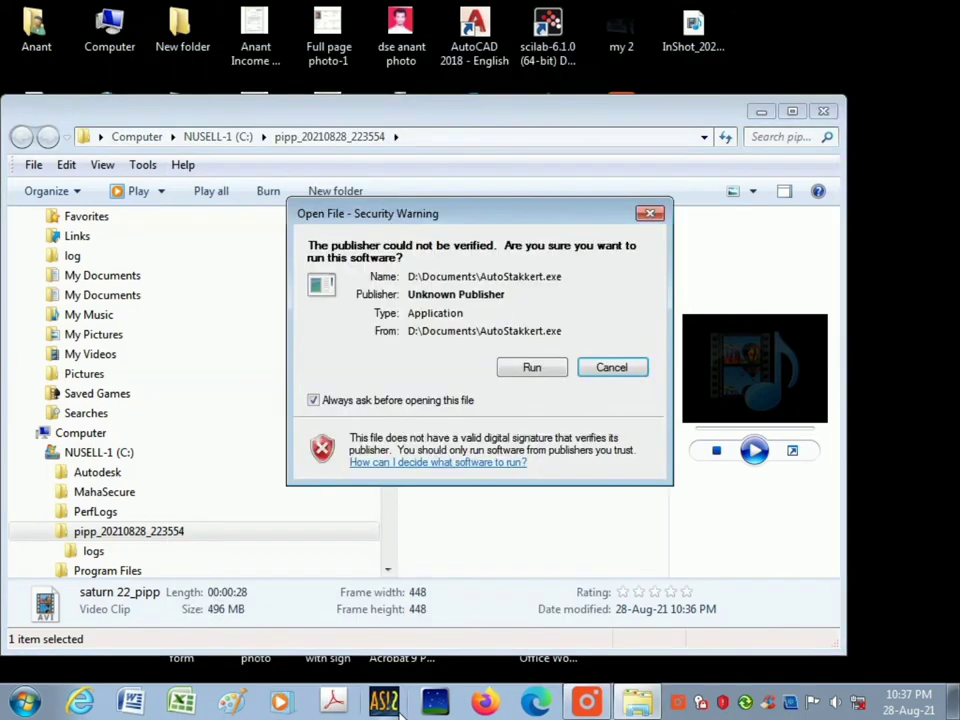
click(532, 368)
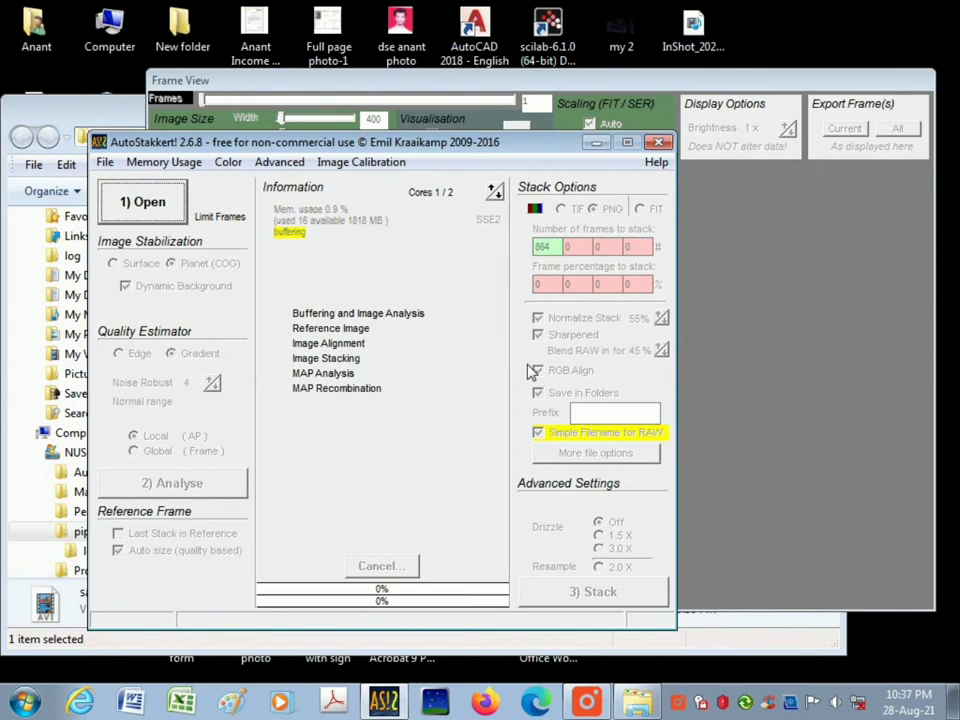
click(104, 162)
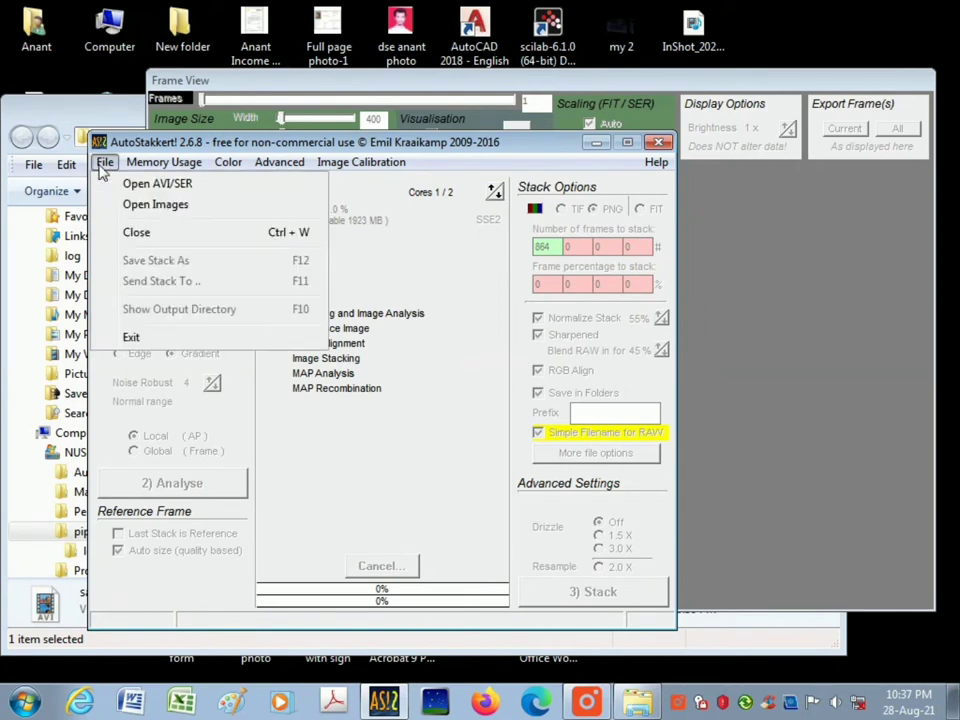
click(116, 186)
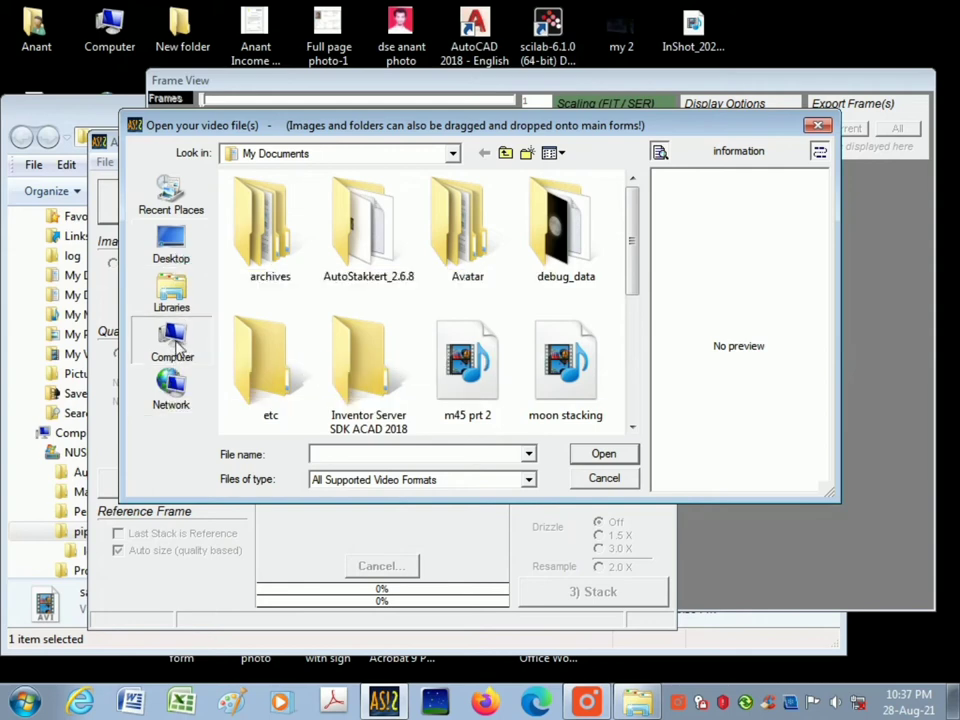
Step: Open saturn 22_pipp.avi from C:\pipp_20210828_223554 in AutoStakkert!
click(172, 342)
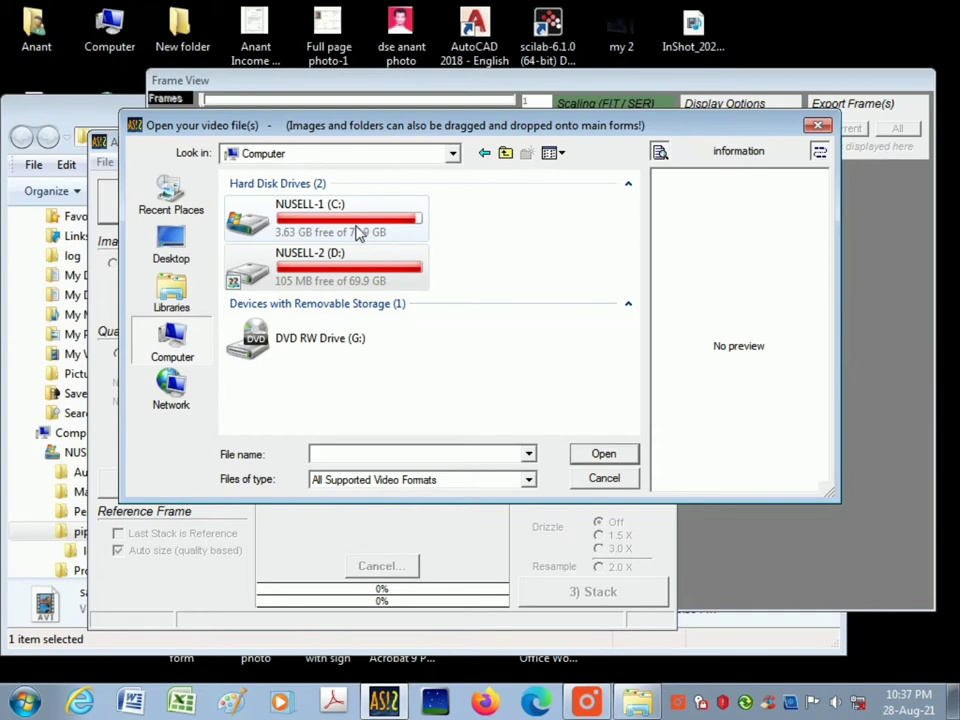
double_click(358, 236)
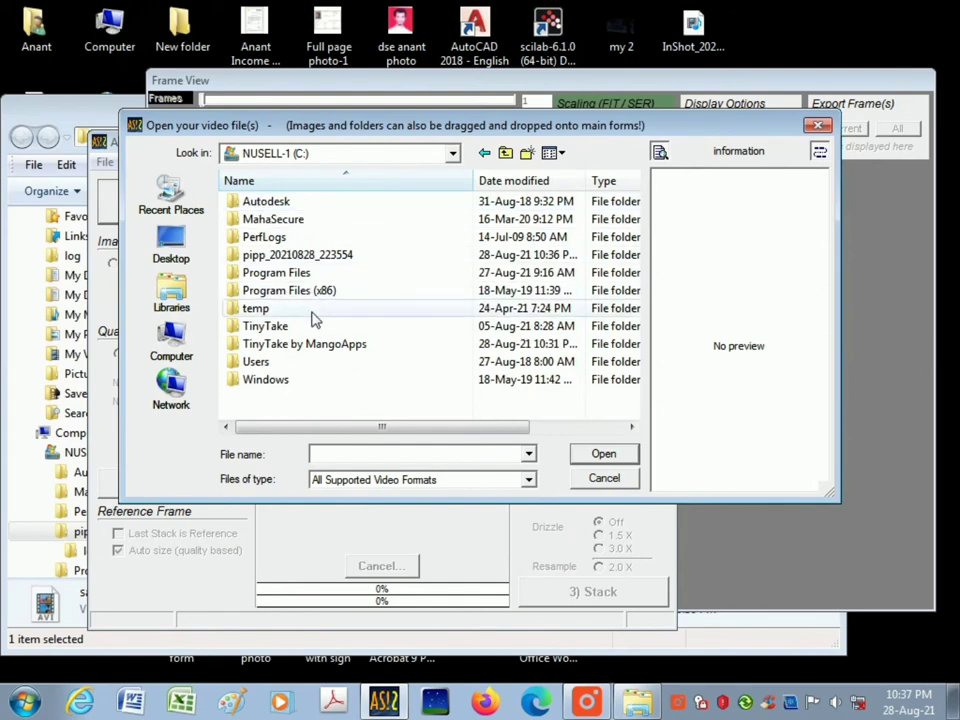
click(306, 254)
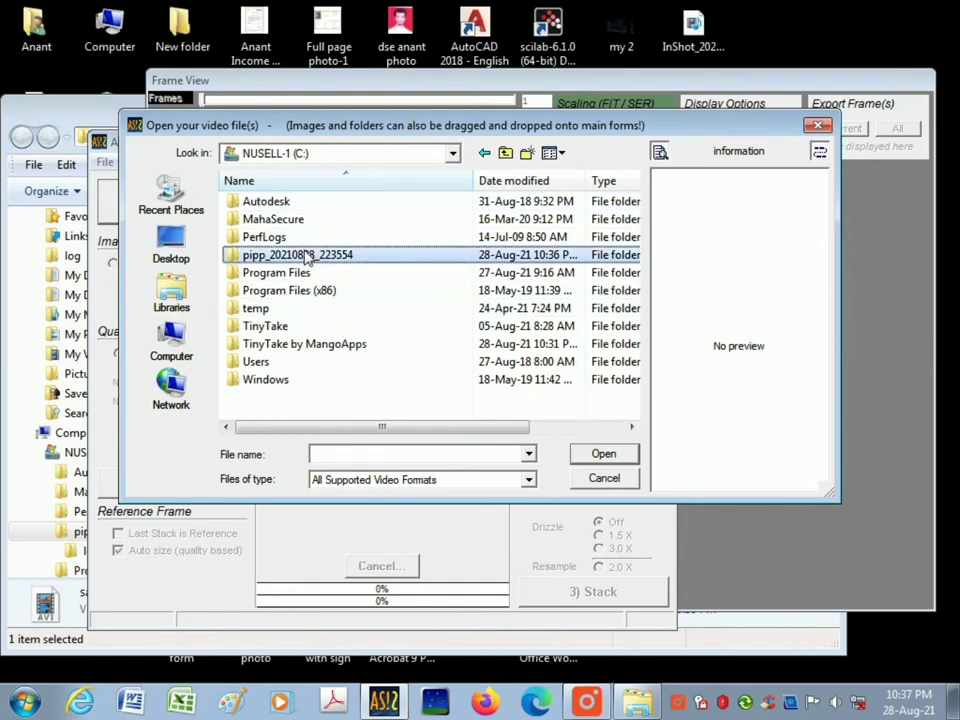
click(624, 458)
click(381, 268)
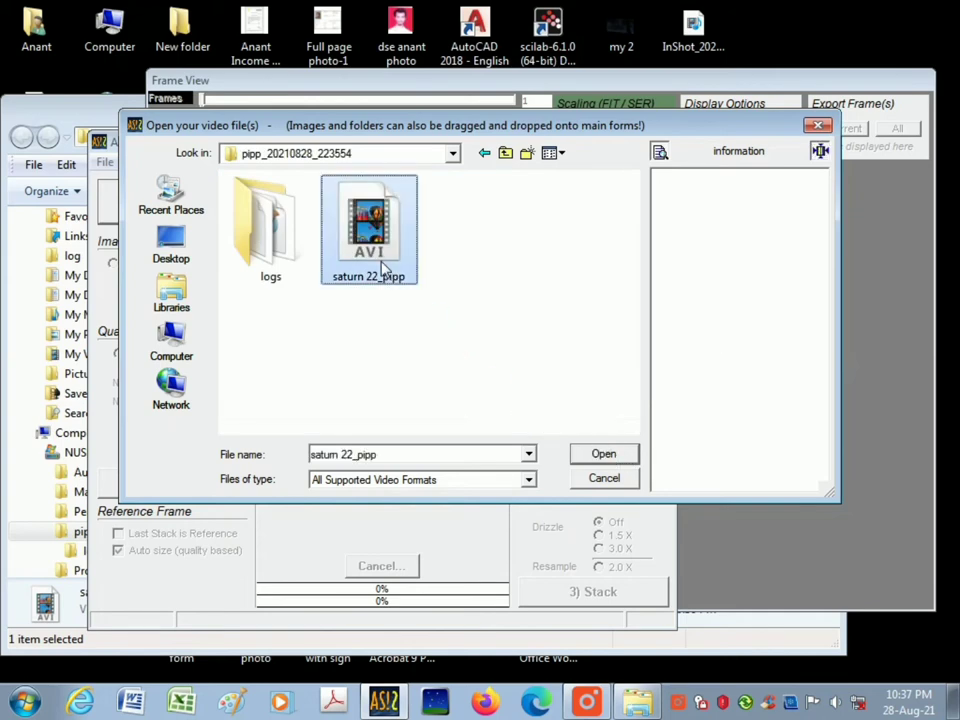
click(582, 456)
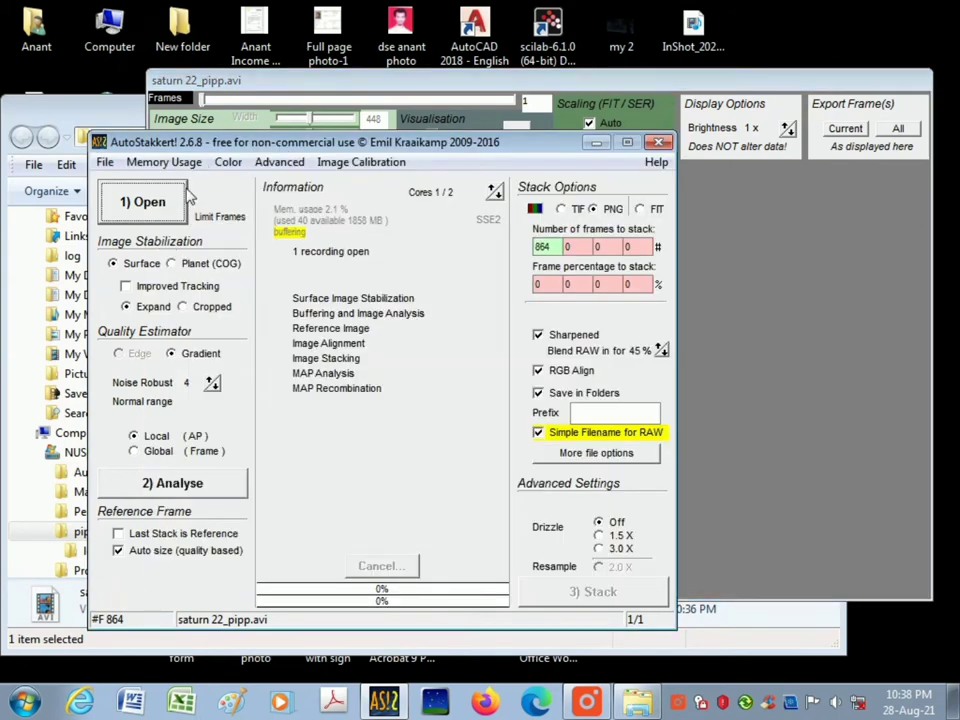
click(272, 92)
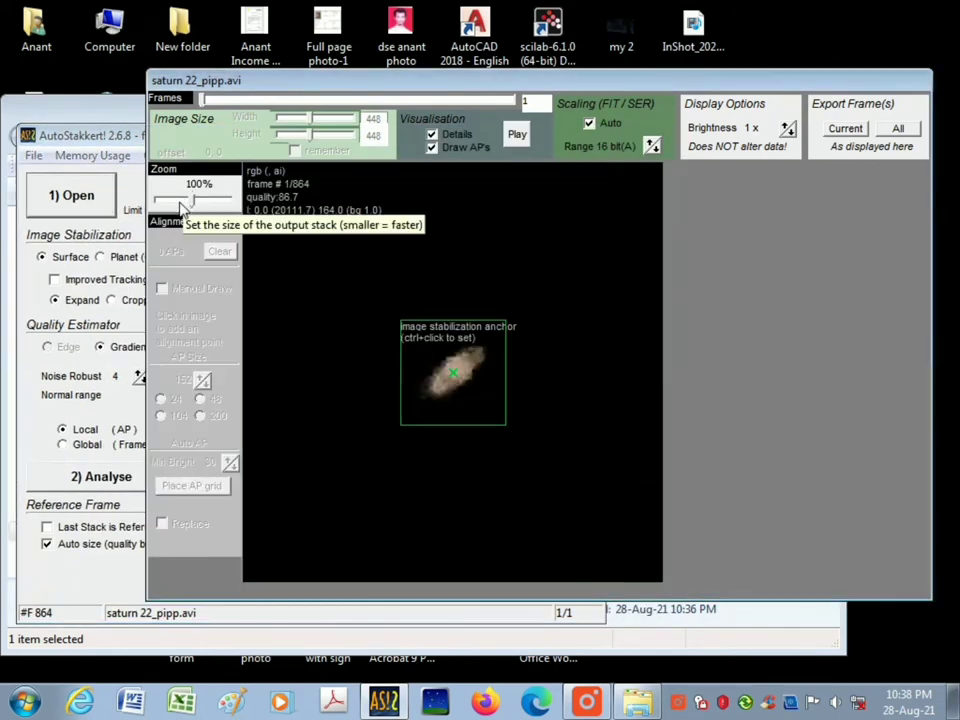
Step: Analyse saturn 22_pipp.avi so its 864 frames are stabilised and quality-ranked
click(113, 137)
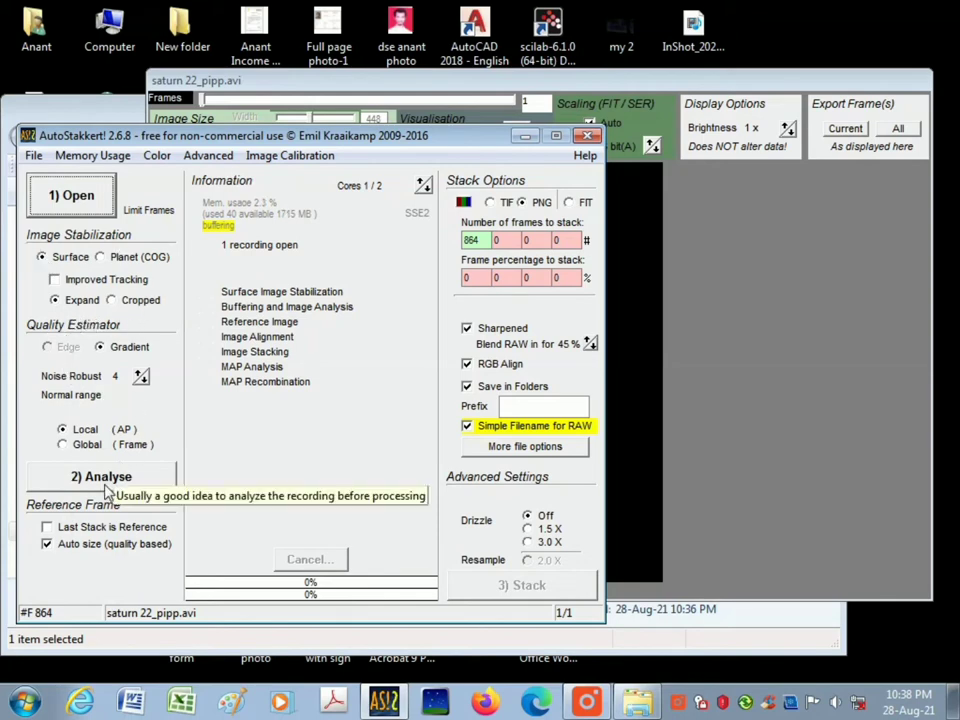
click(104, 484)
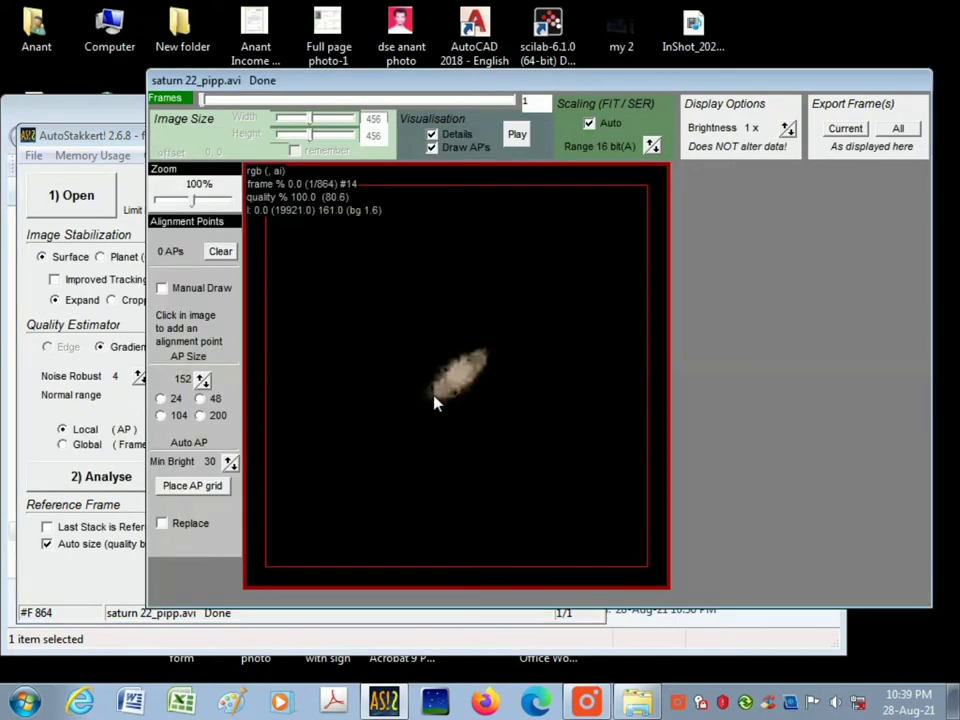
Step: Place alignment points one by one across Saturn's disc, rings and upper edge
click(428, 391)
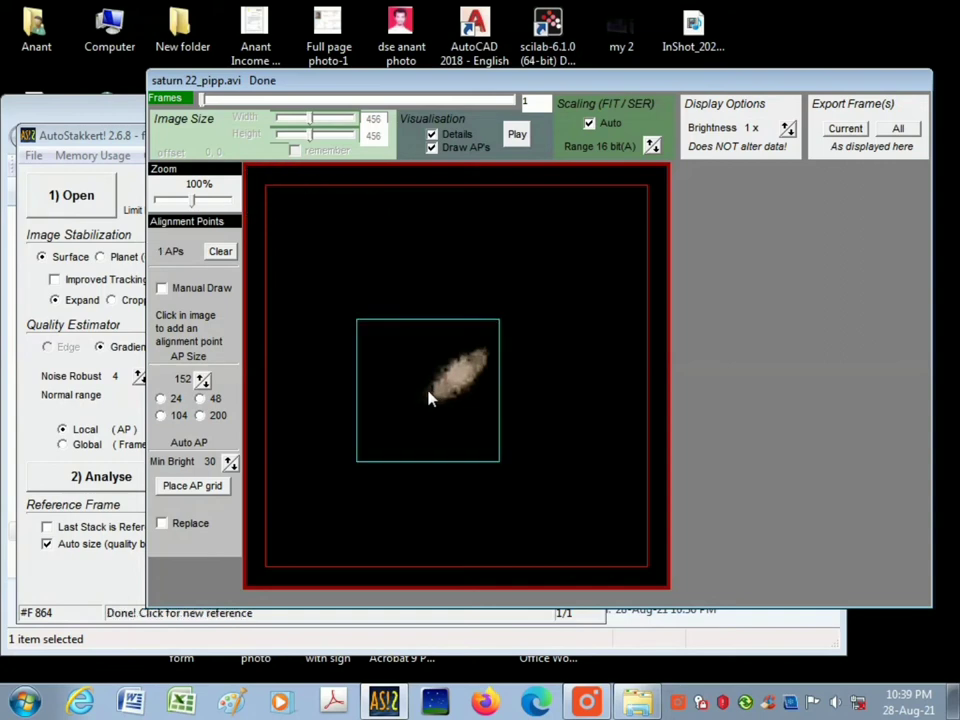
click(435, 394)
click(441, 398)
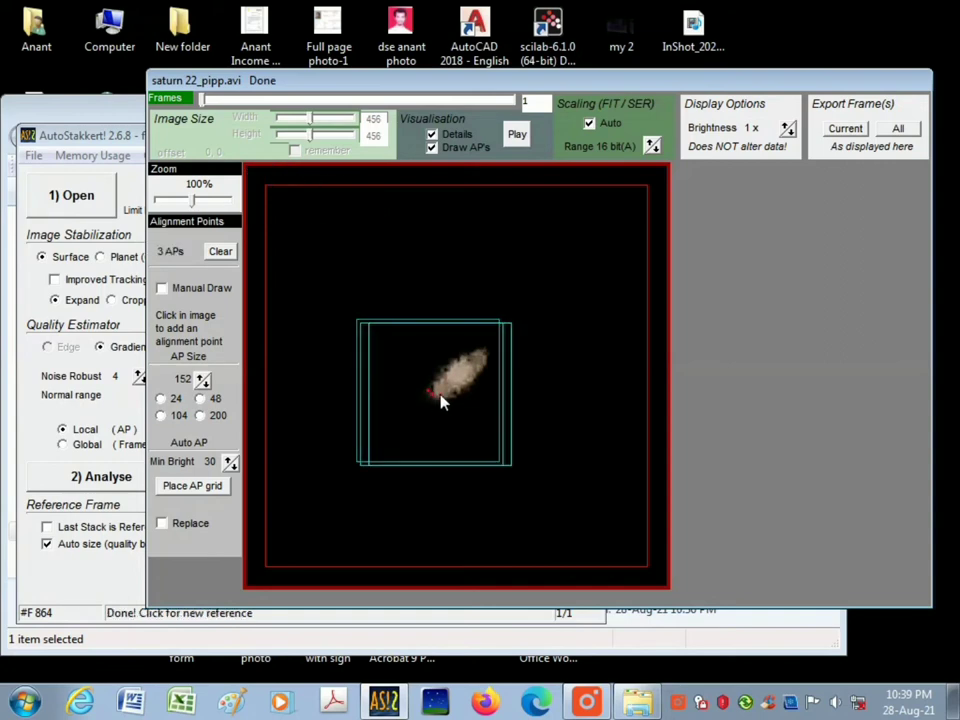
click(450, 400)
click(458, 393)
click(466, 386)
click(475, 378)
click(479, 370)
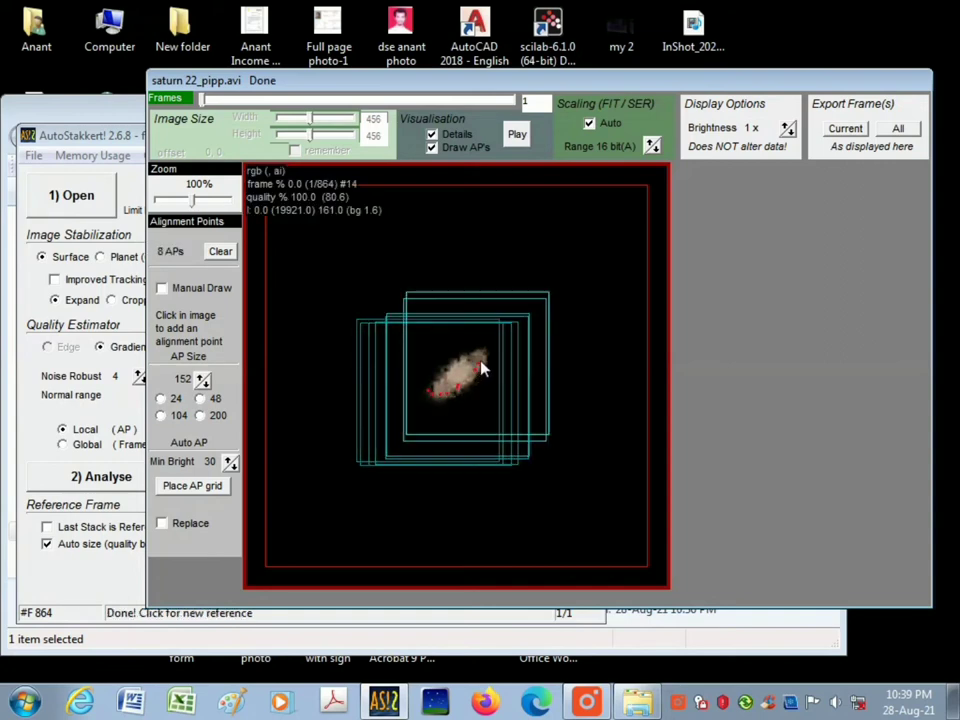
click(481, 365)
click(485, 361)
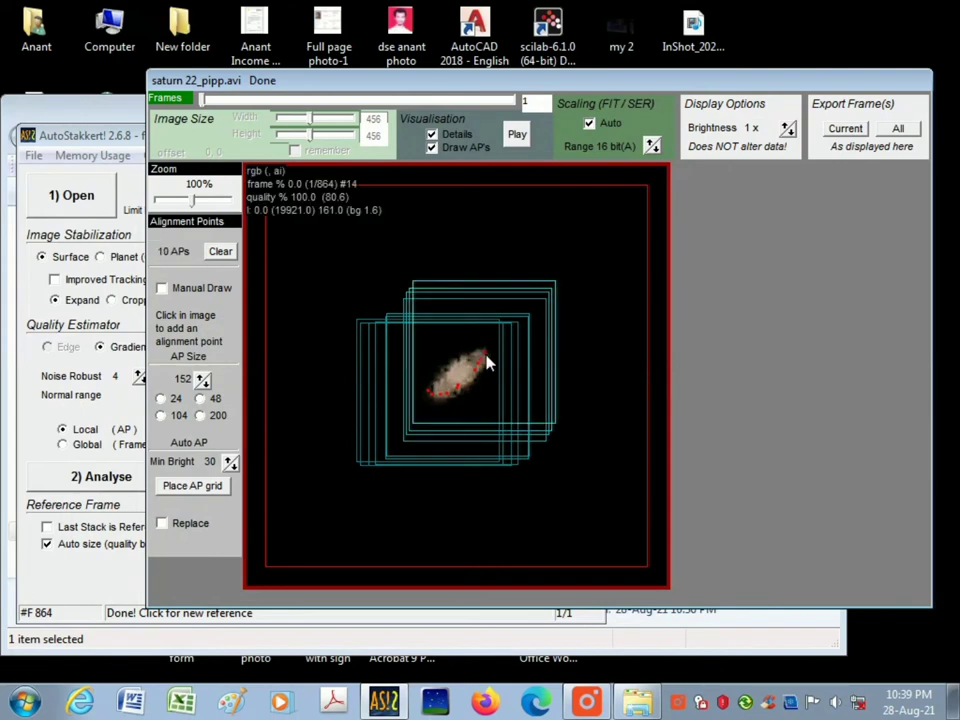
click(485, 366)
click(481, 371)
click(480, 376)
click(477, 383)
click(473, 390)
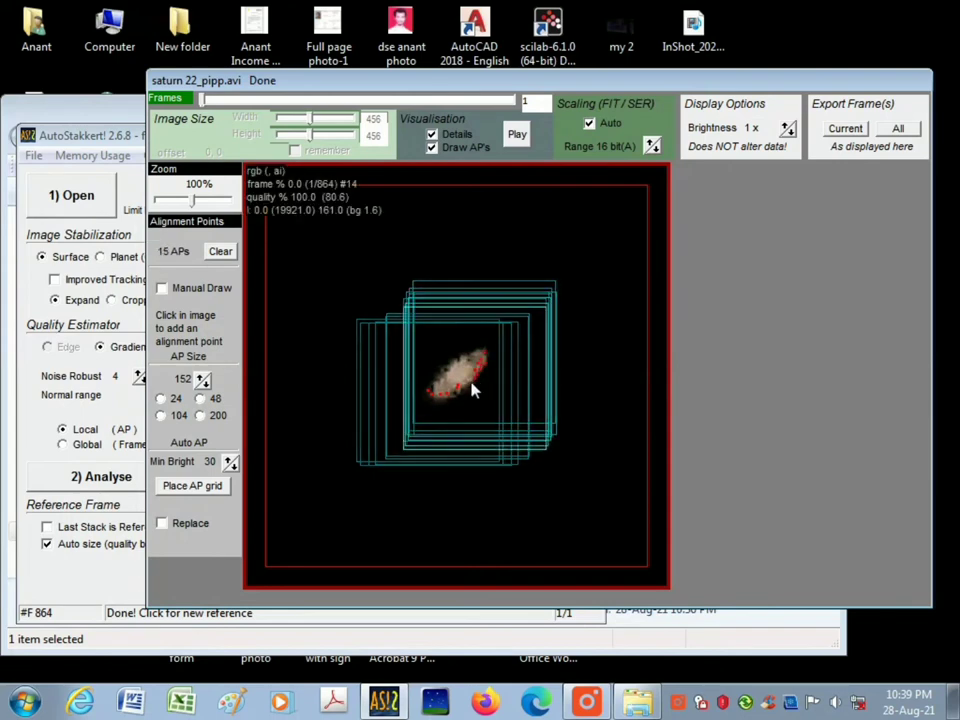
click(469, 391)
click(464, 392)
click(463, 387)
click(465, 381)
click(475, 373)
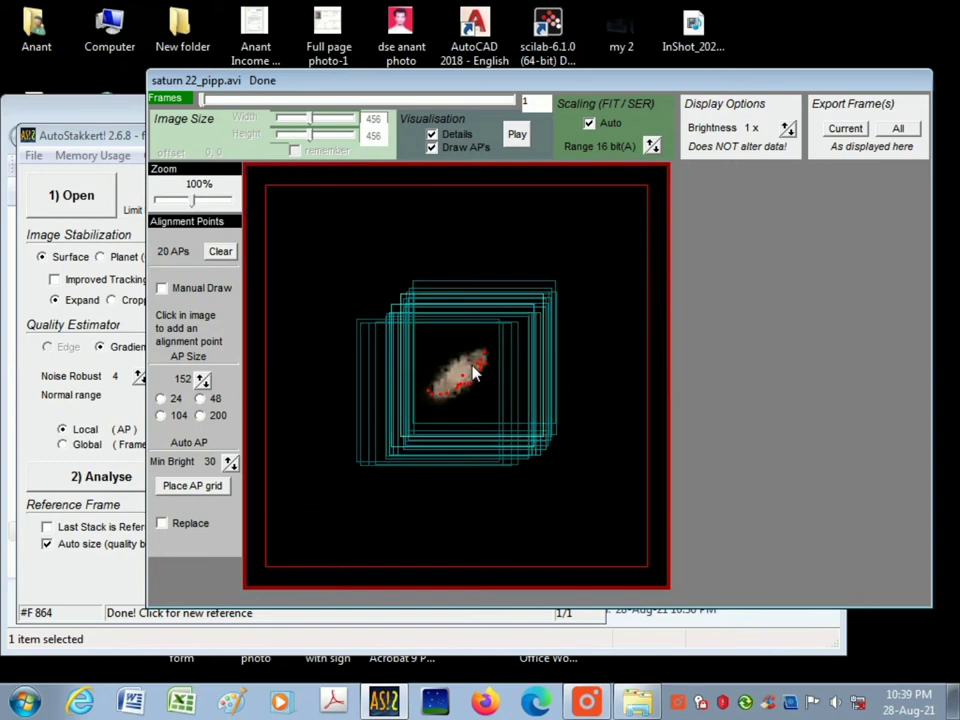
click(472, 372)
click(463, 368)
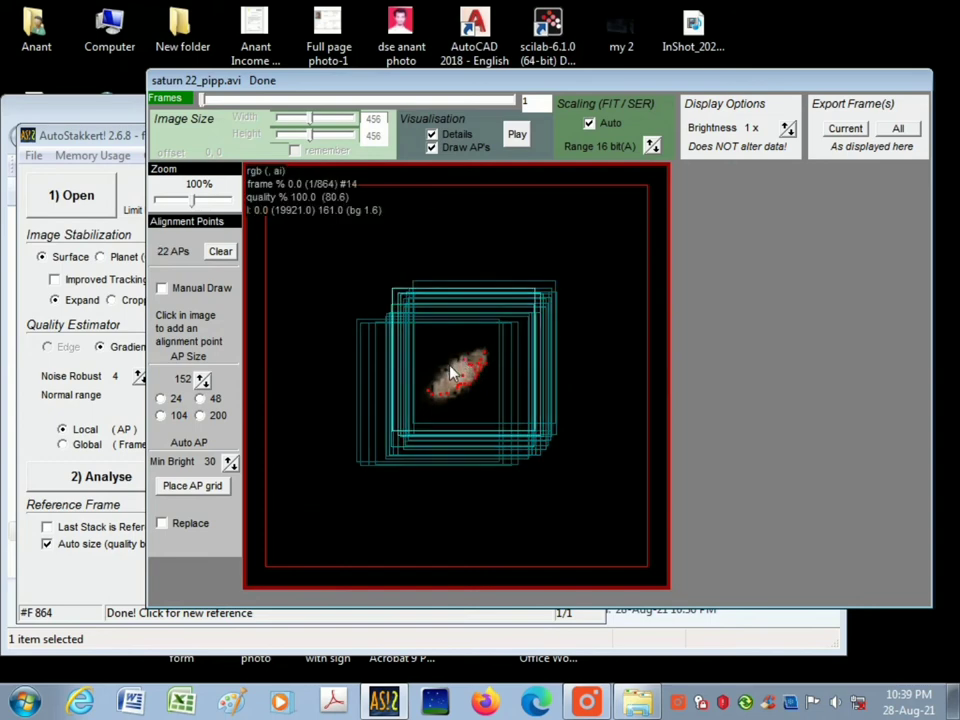
click(450, 379)
click(450, 385)
click(454, 390)
click(454, 391)
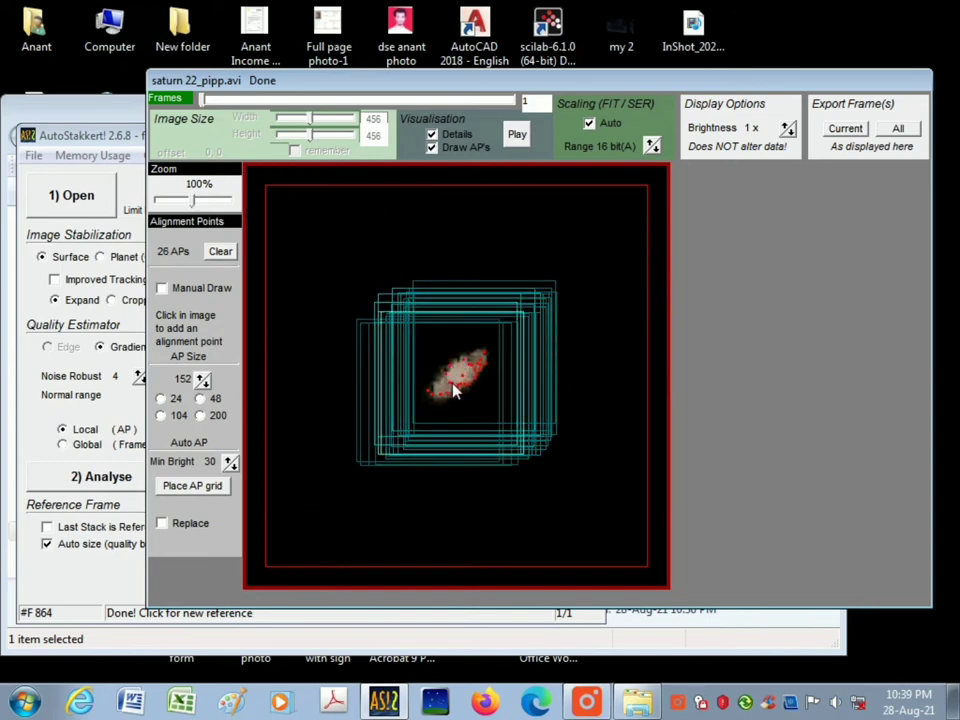
click(463, 378)
click(459, 377)
click(458, 378)
click(458, 382)
click(462, 388)
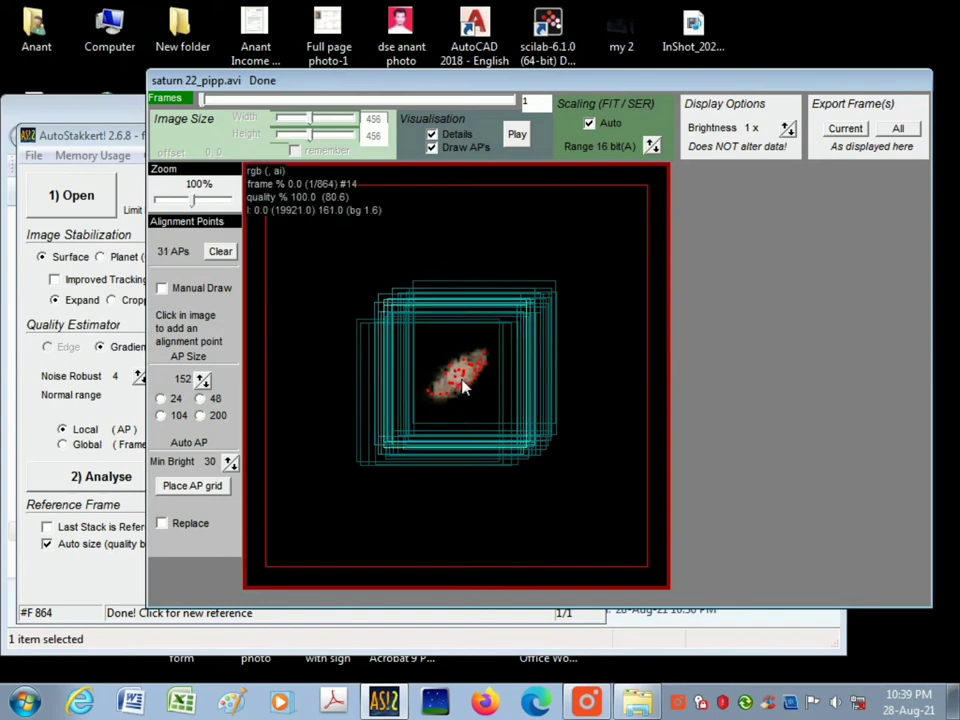
click(464, 385)
click(466, 381)
click(470, 375)
click(472, 371)
click(474, 367)
click(478, 362)
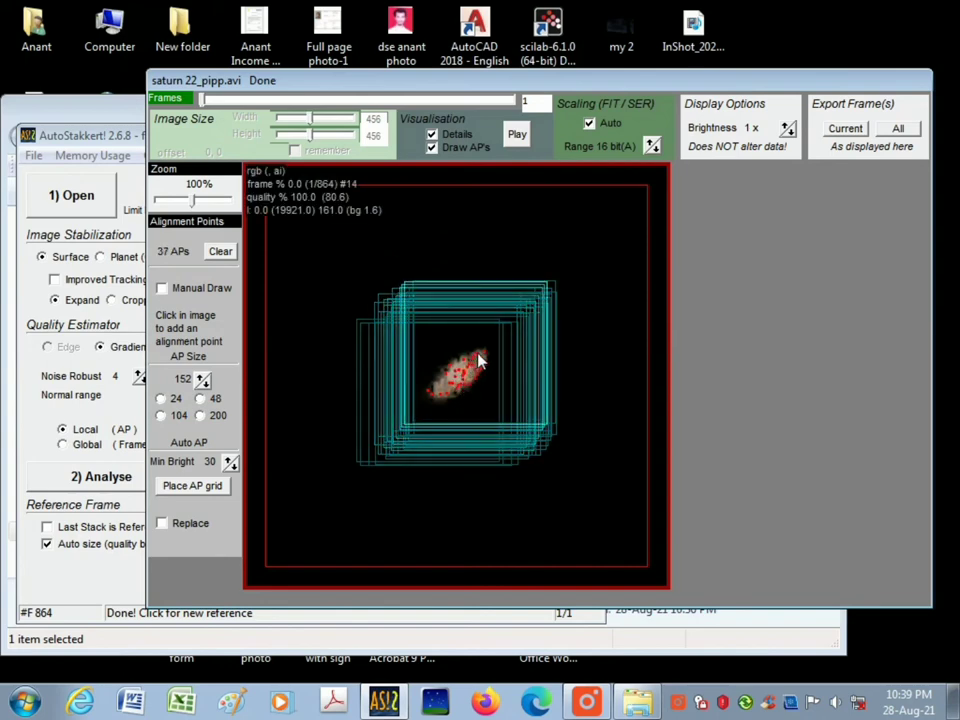
click(479, 362)
click(479, 363)
click(478, 364)
click(476, 366)
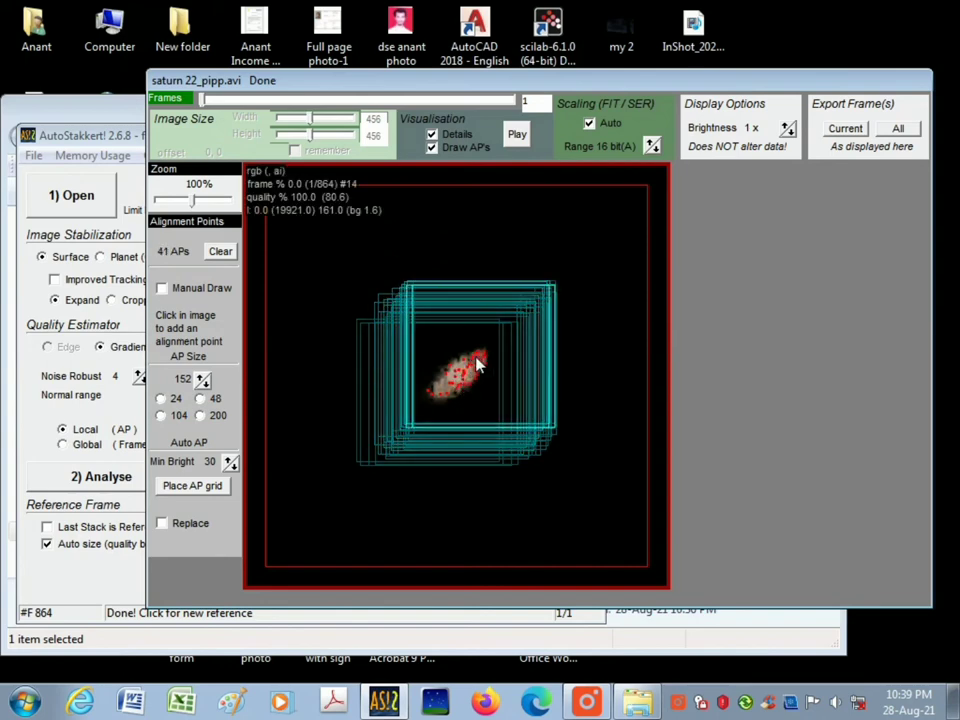
click(476, 366)
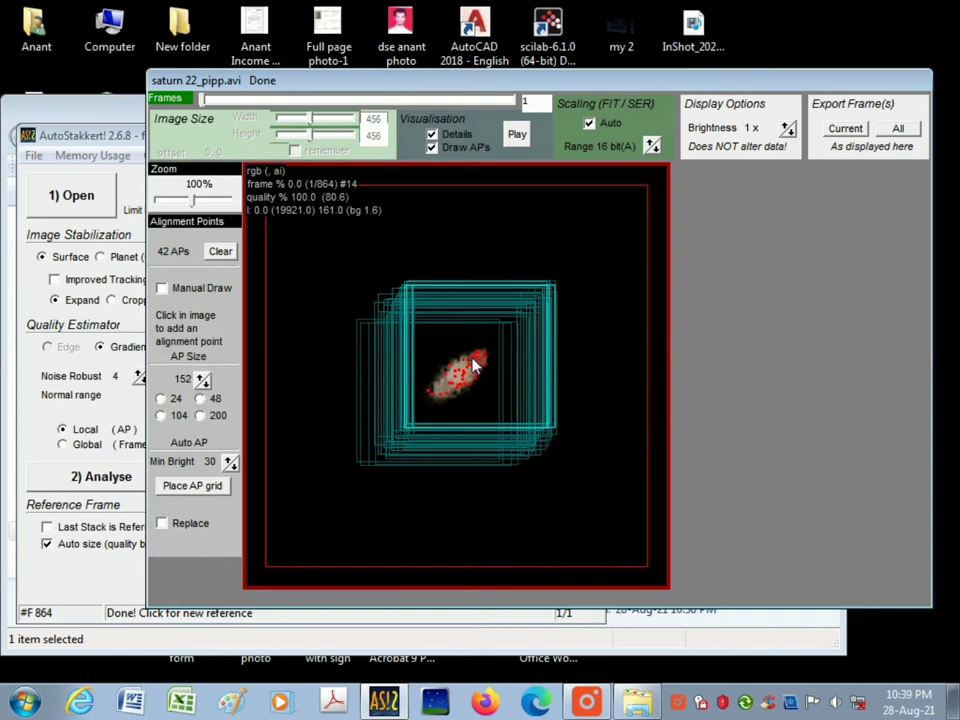
Step: Drag across Saturn to fill it with points, then add more until 90 APs exist
drag(476, 366, 433, 425)
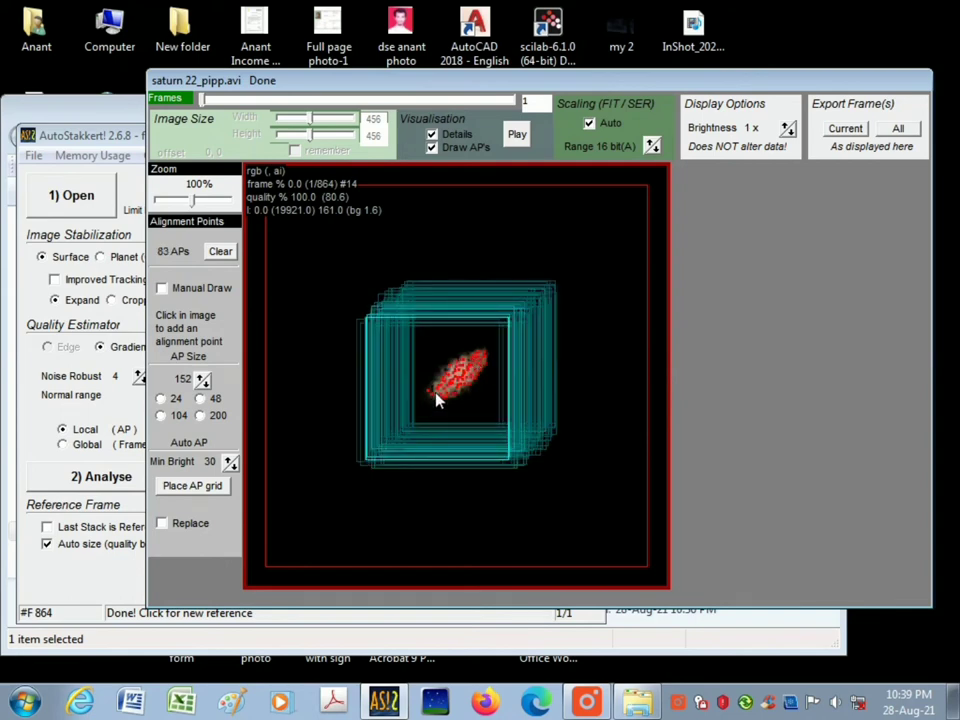
click(436, 398)
click(440, 398)
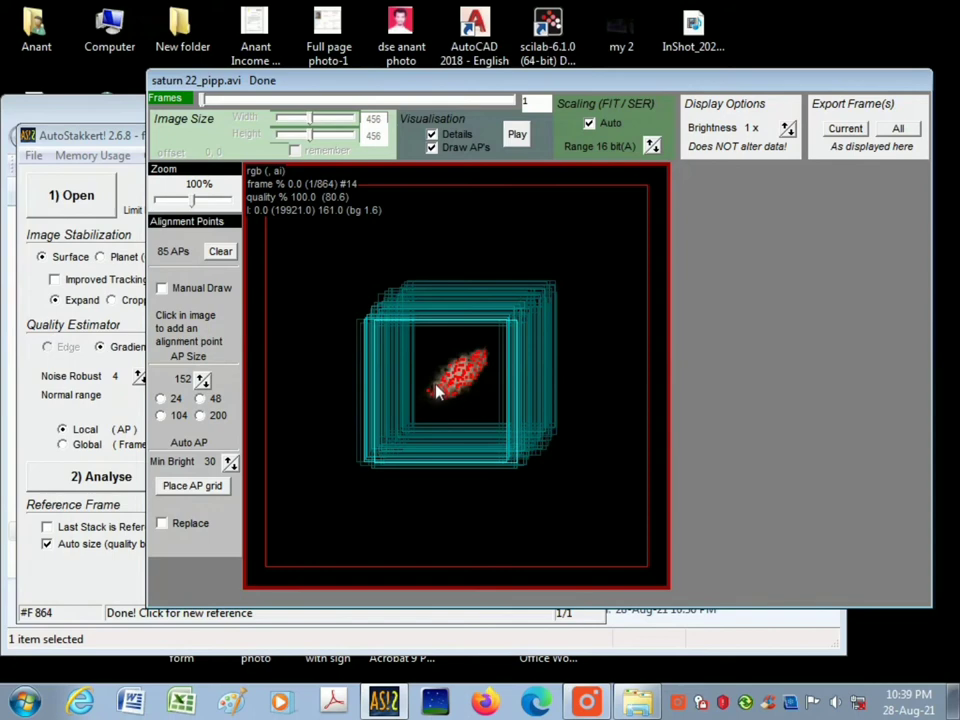
click(440, 390)
click(447, 385)
click(450, 376)
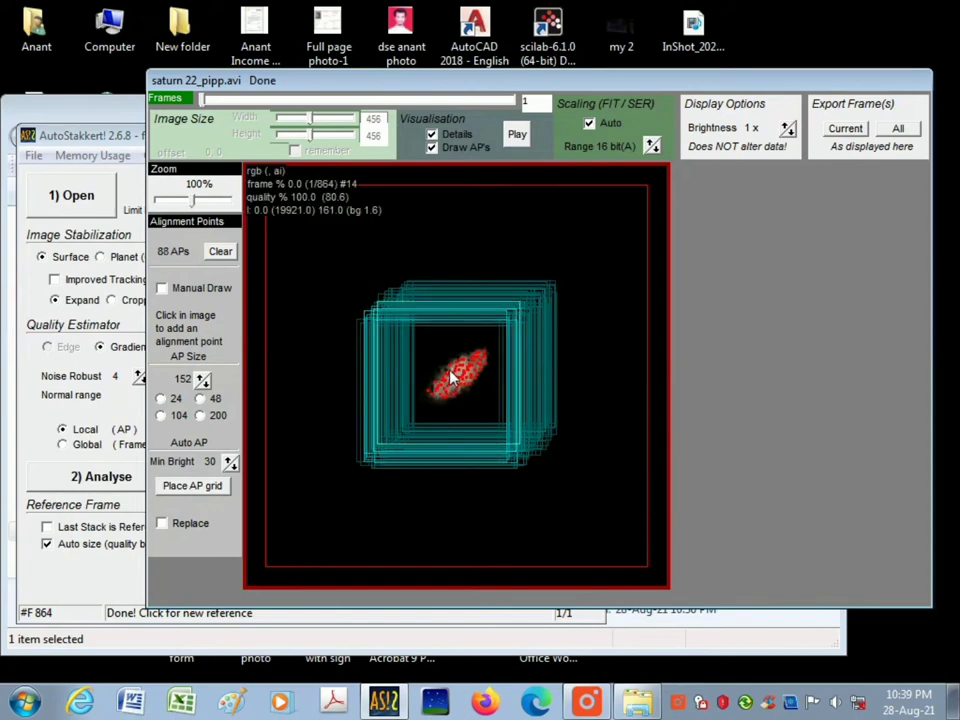
click(455, 372)
click(460, 369)
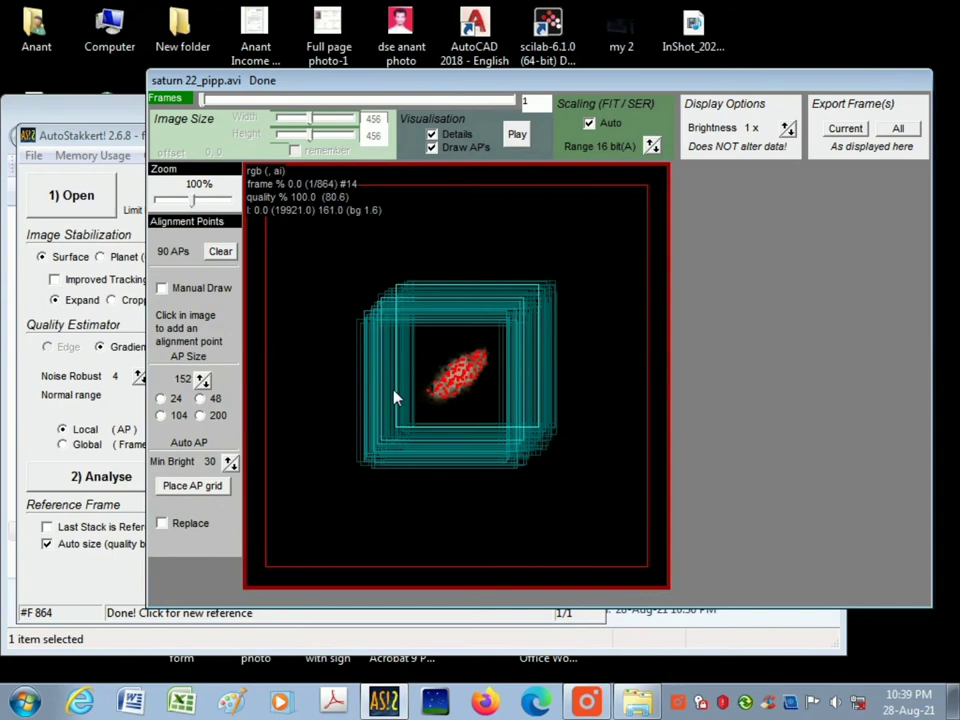
Step: Stack all 864 frames into the saturn 22_pipp_g4_ap90_conv image
click(125, 137)
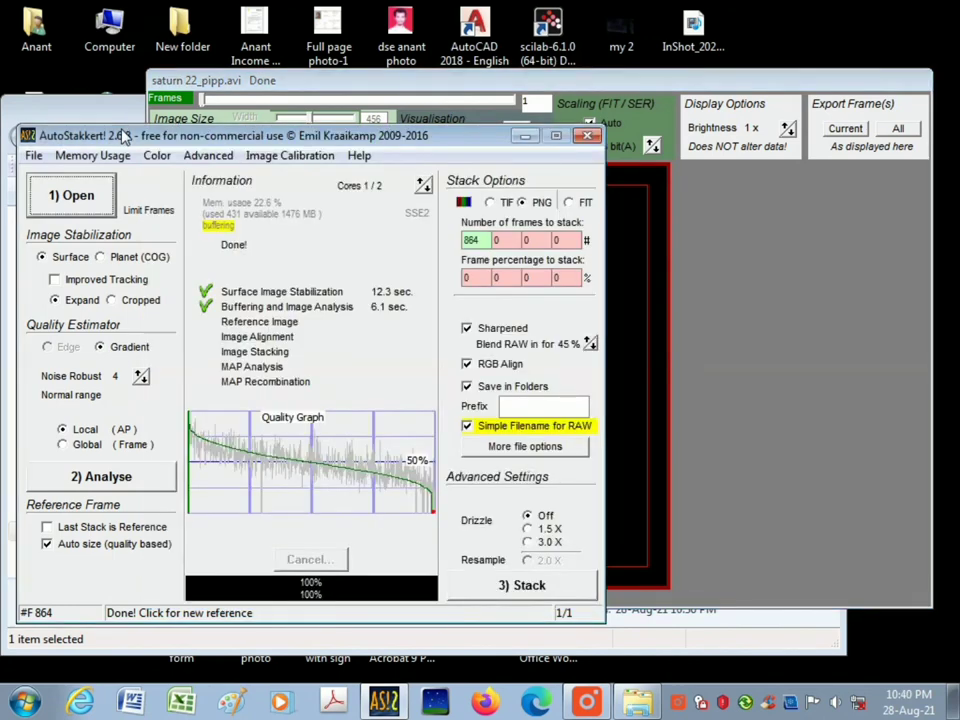
double_click(468, 239)
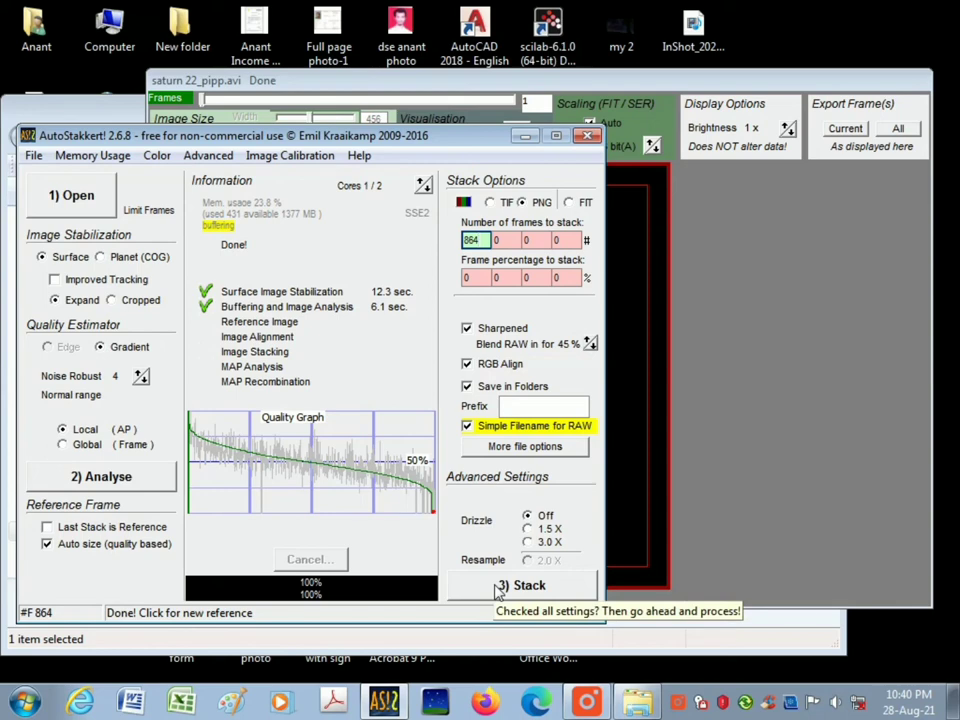
click(499, 588)
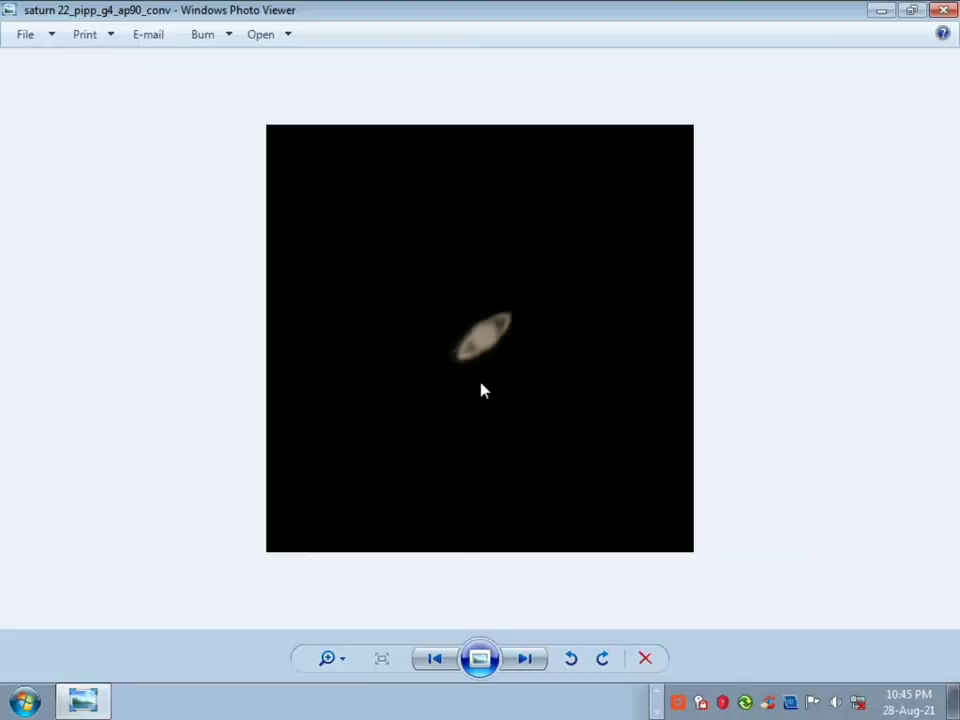
Step: Open the stacked saturn 22_pipp_g4_ap90_conv image in Microsoft Office Picture Manager
right_click(481, 390)
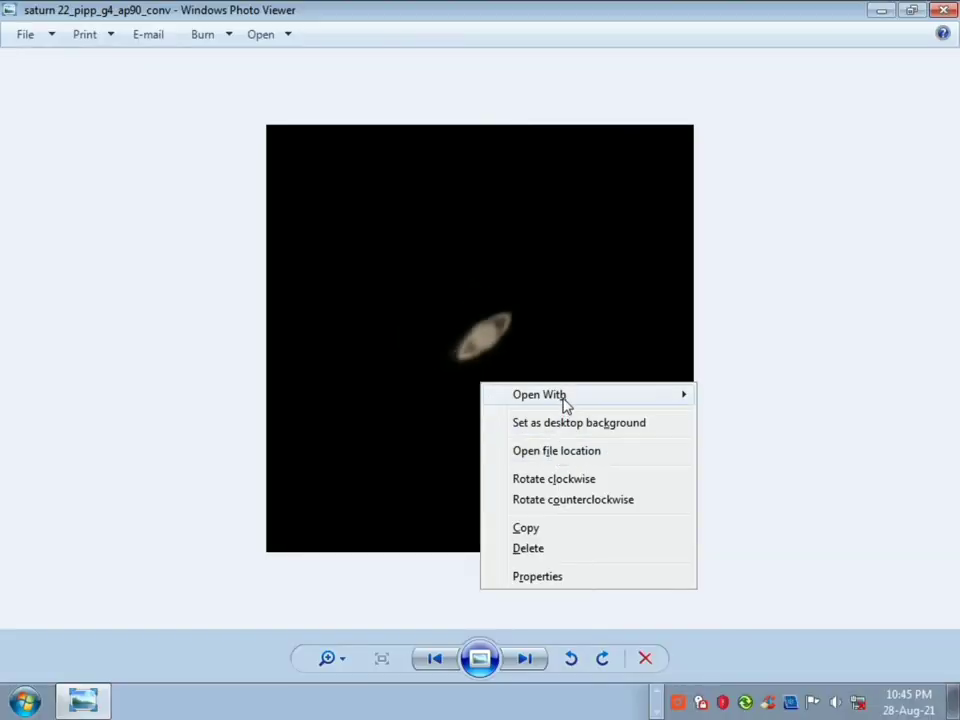
mouse_move(690, 399)
click(730, 438)
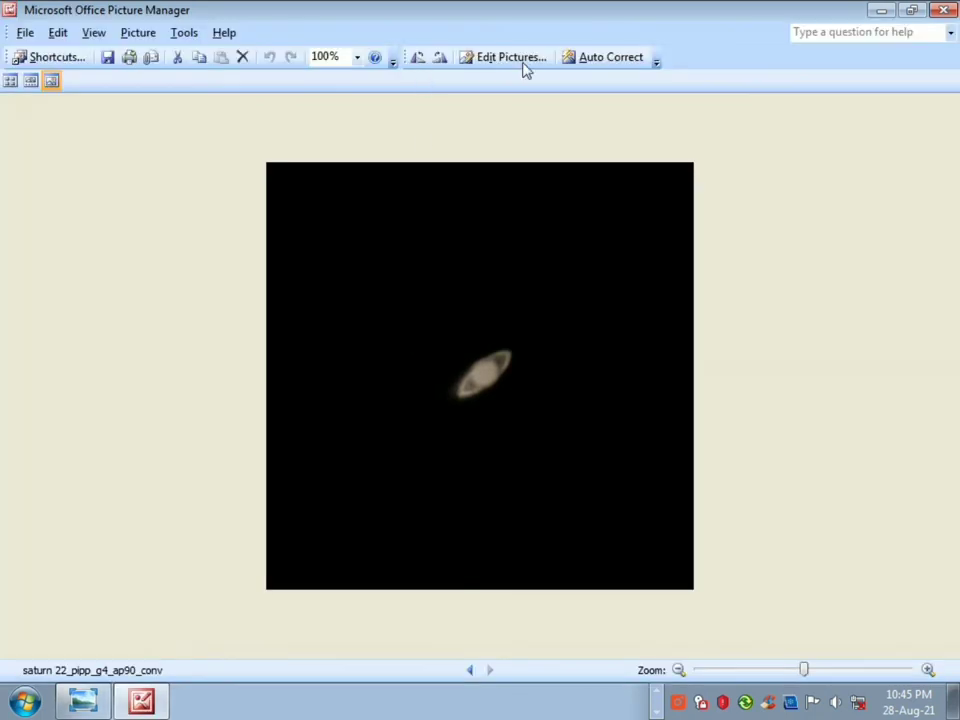
Step: Undo an Auto Correct trial, then set Saturn's midtone -14, contrast 20 and brightness 5
click(585, 57)
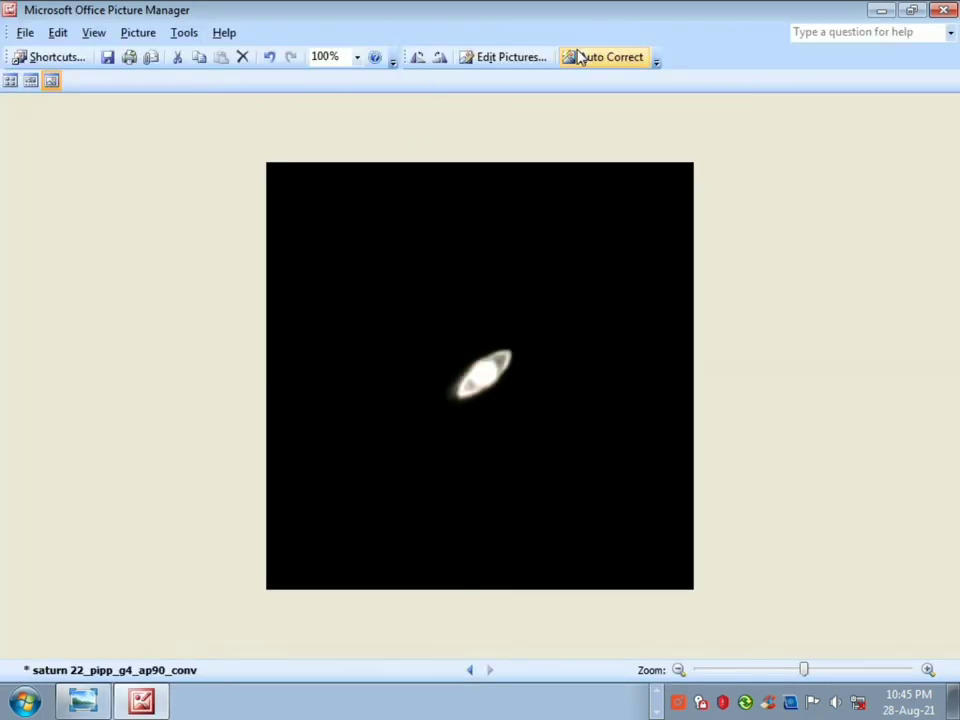
click(270, 57)
click(512, 57)
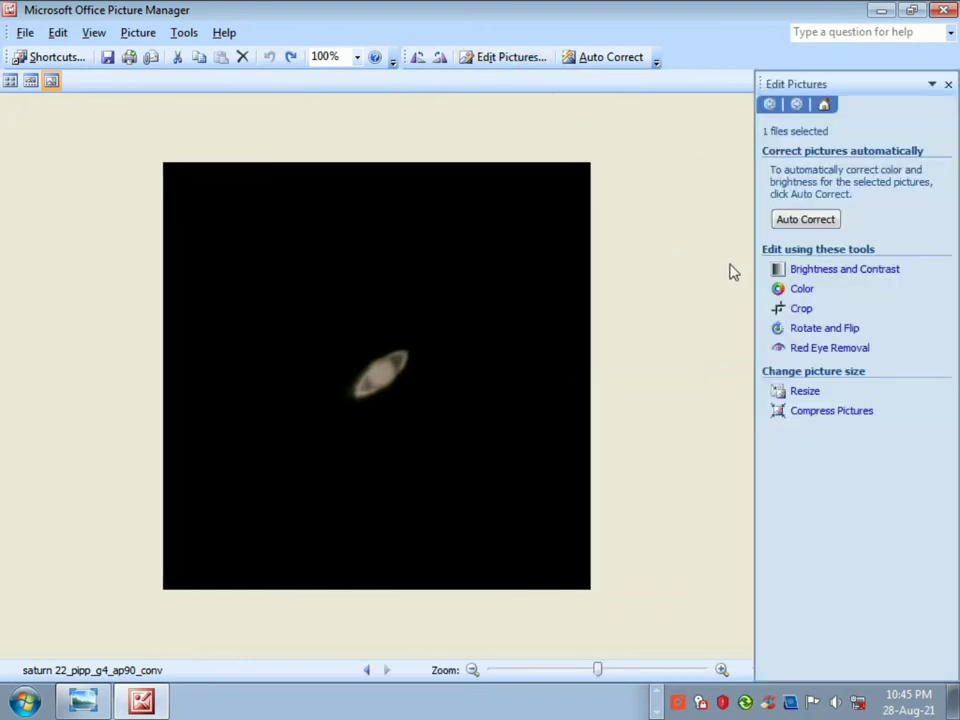
click(810, 270)
mouse_move(822, 401)
mouse_down()
mouse_move(840, 407)
mouse_move(818, 410)
mouse_up()
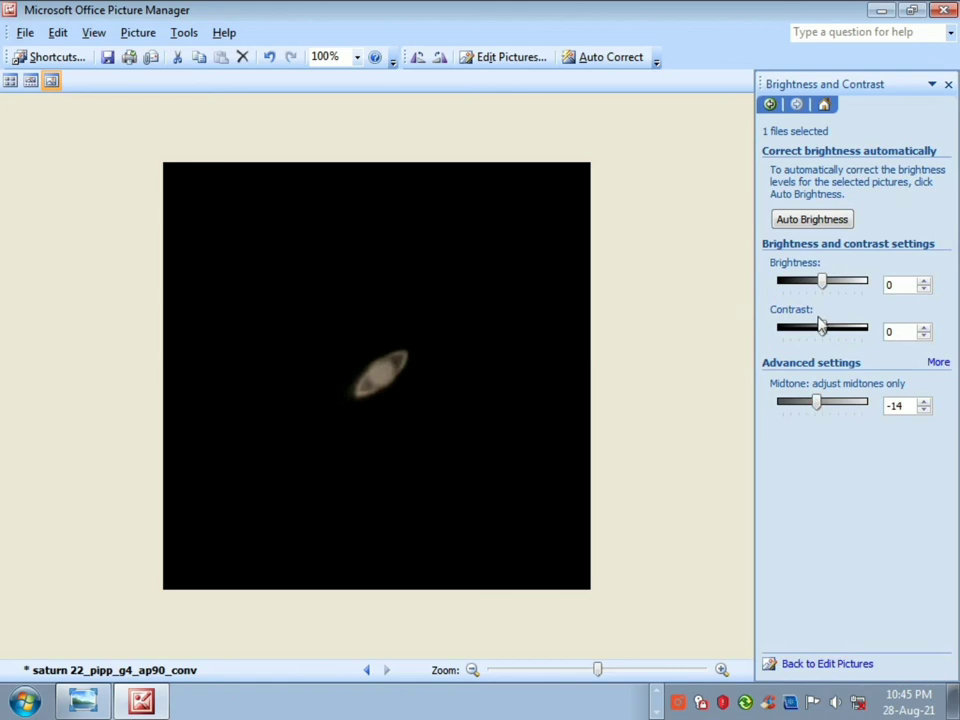
drag(824, 329, 834, 328)
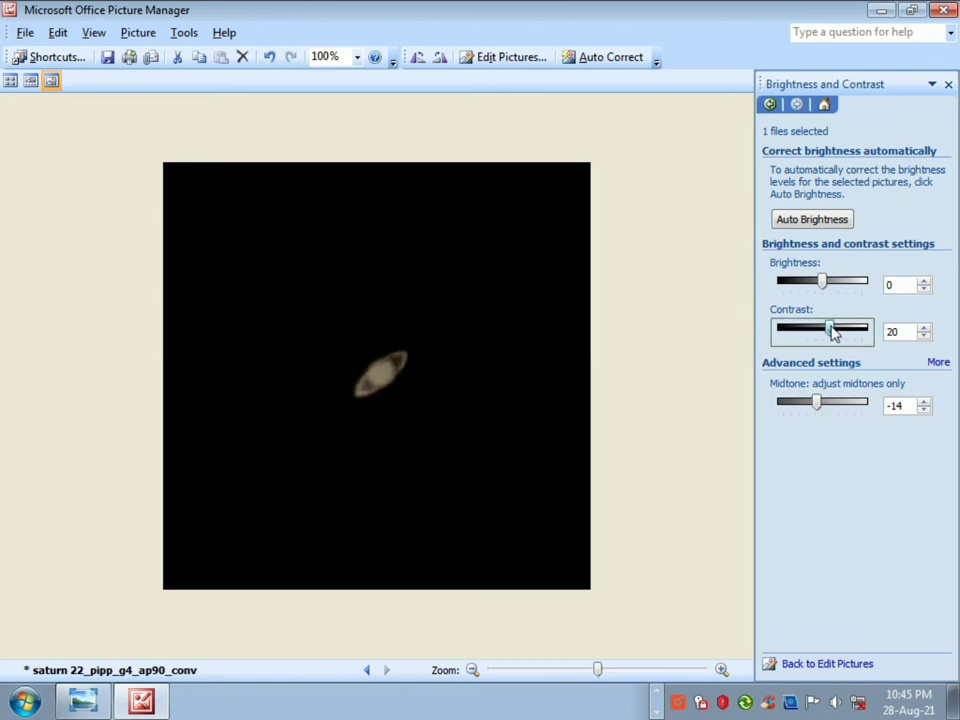
drag(822, 281, 824, 290)
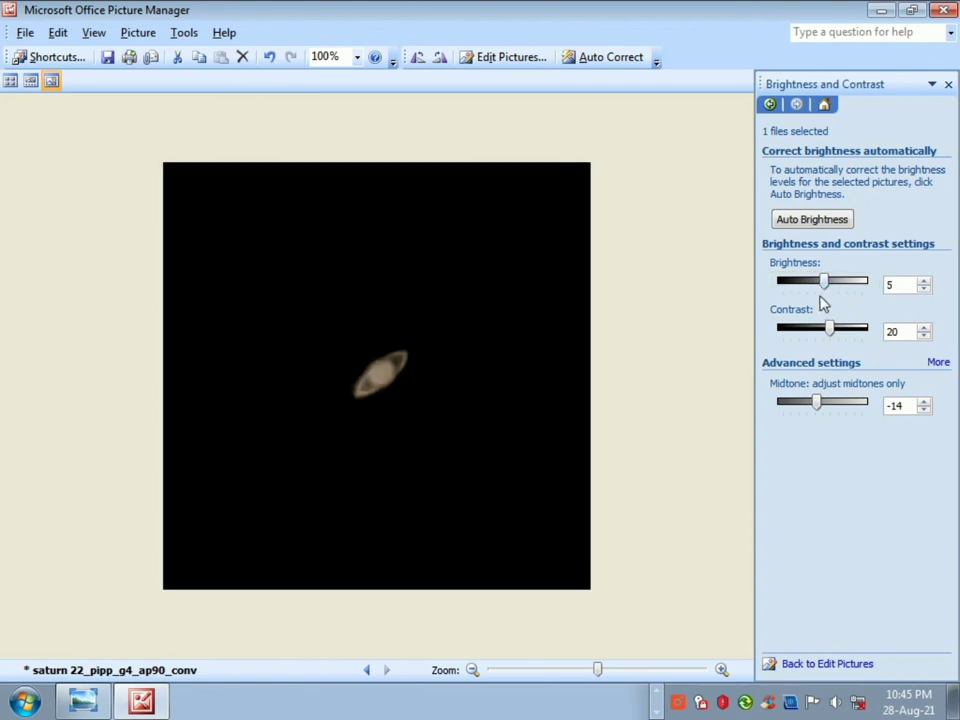